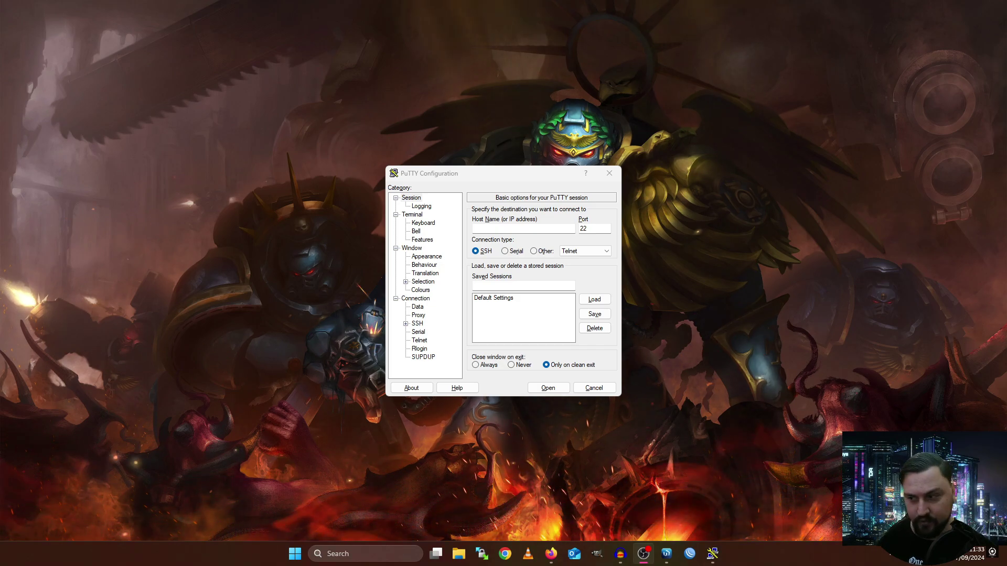
Log in to the router at 192.168.88.1 in WinBox and open a maximised terminal.
click(667, 553)
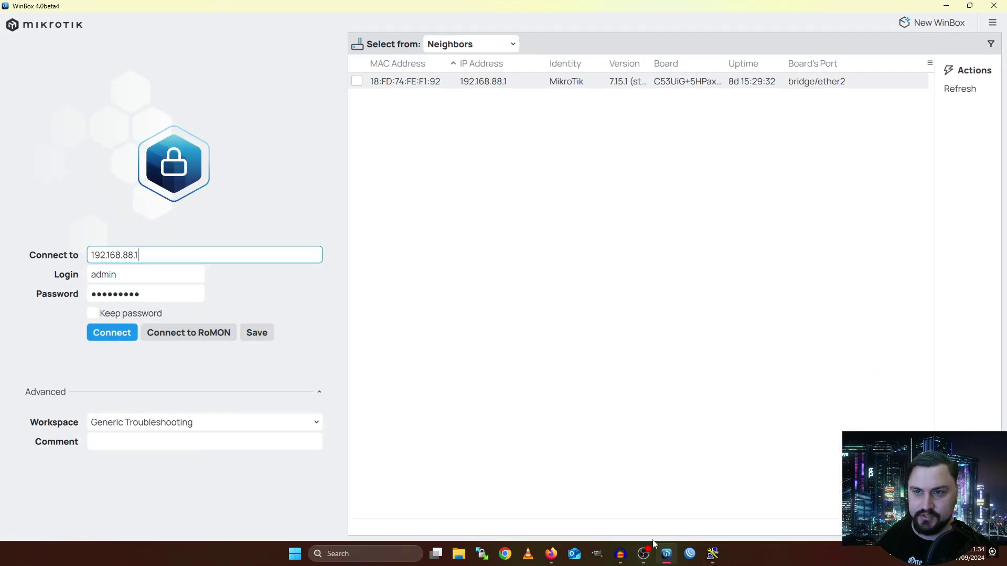
click(116, 335)
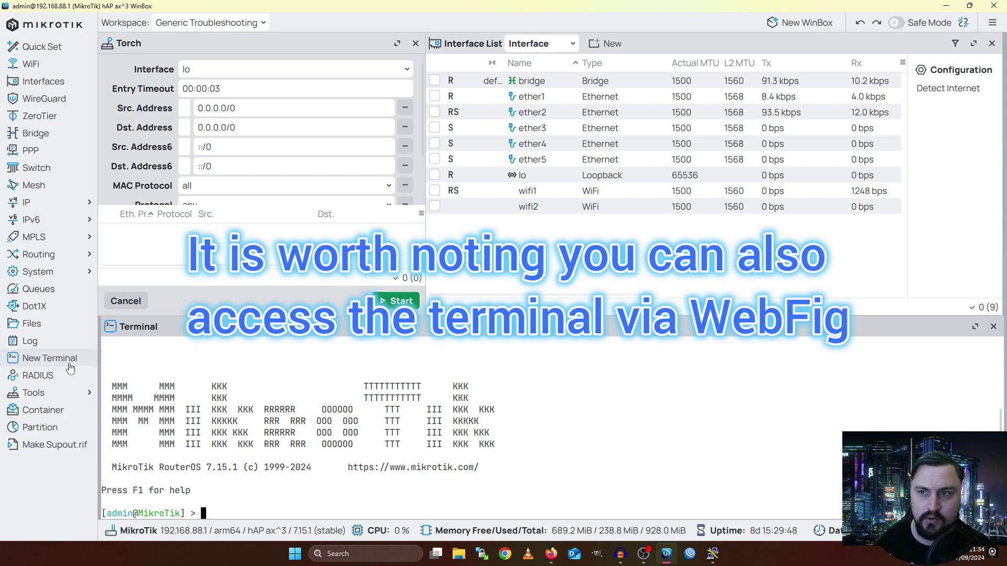
click(70, 365)
double_click(157, 337)
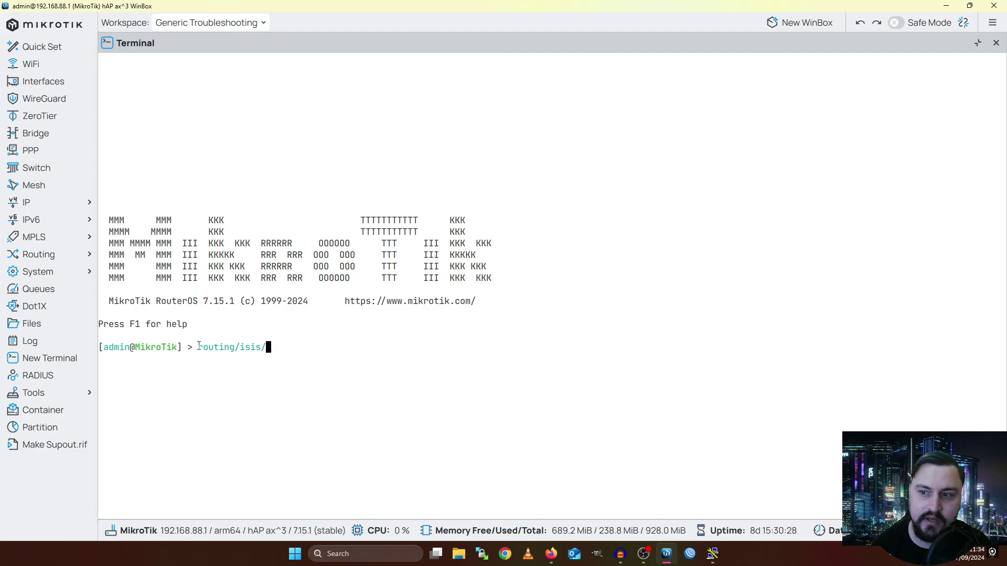
Show the routing feature list in the WinBox terminal, then minimise WinBox.
drag(198, 345, 261, 349)
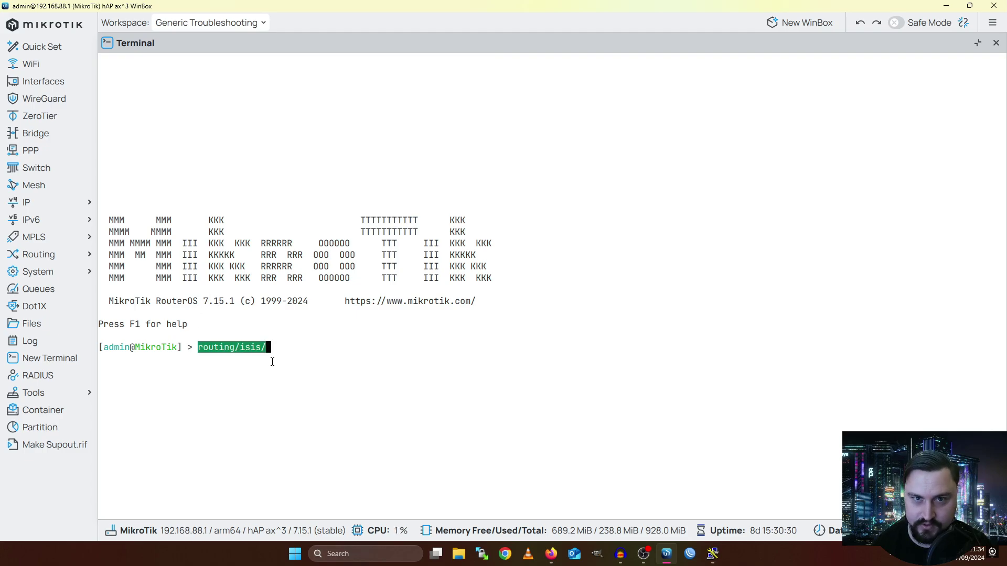
click(66, 257)
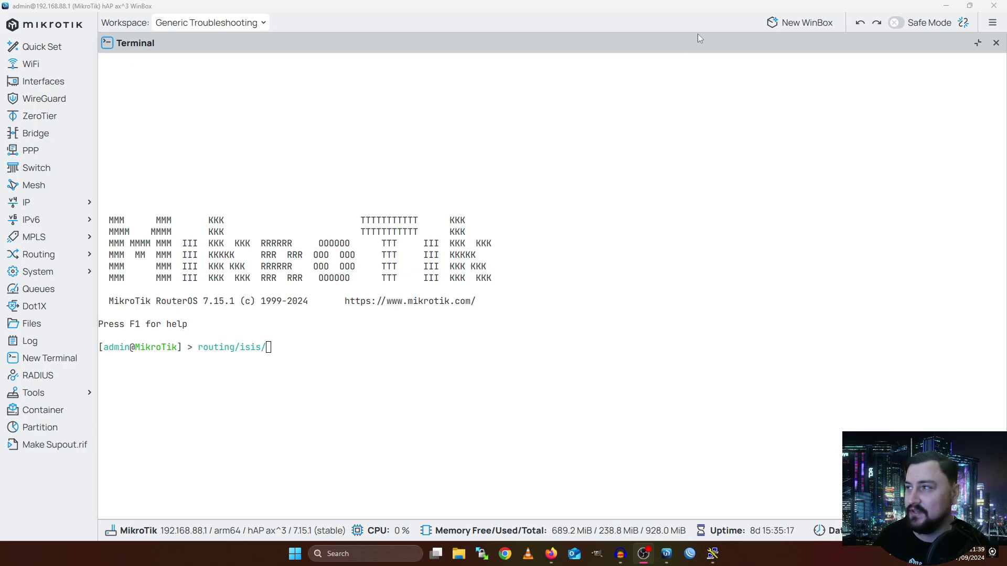
click(945, 6)
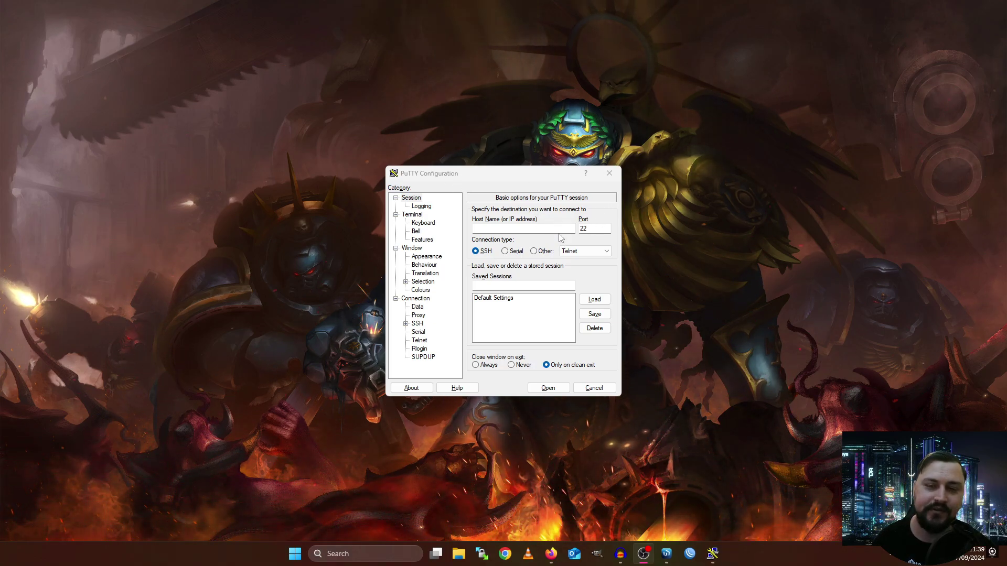
Open a PuTTY SSH connection to host 192.168.88.1 on port 22.
click(590, 228)
text(22)
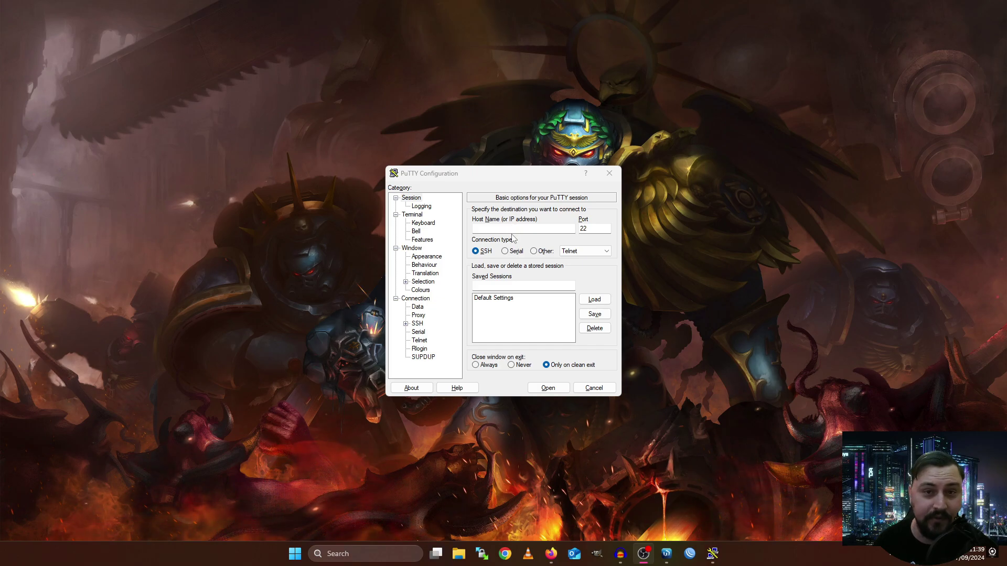
click(513, 229)
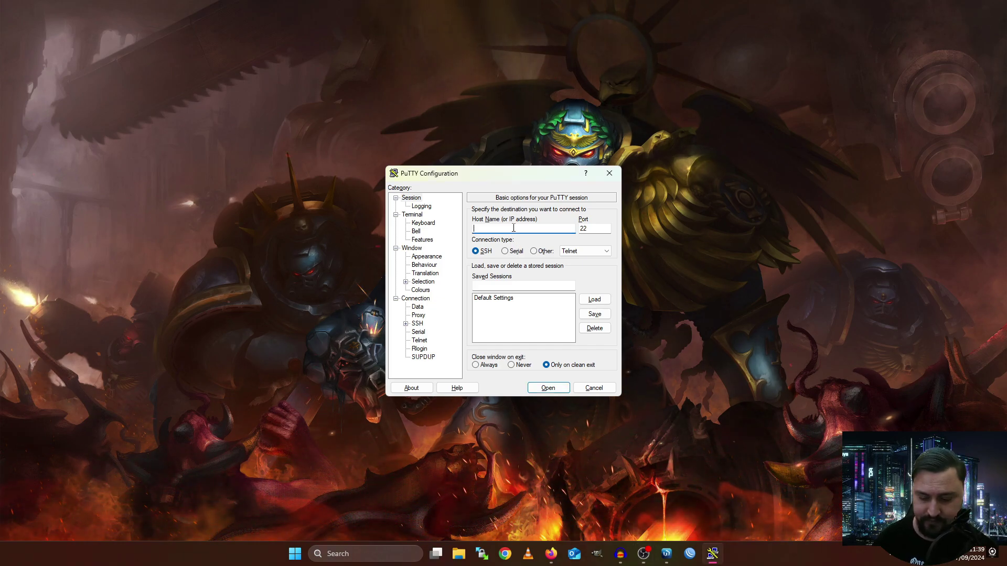
text(192.168)
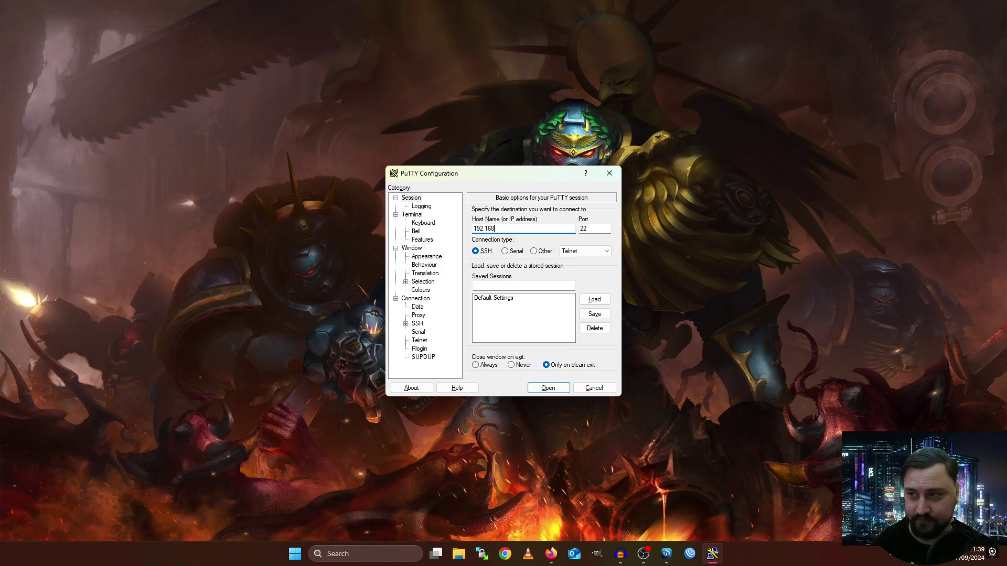
text(.88.)
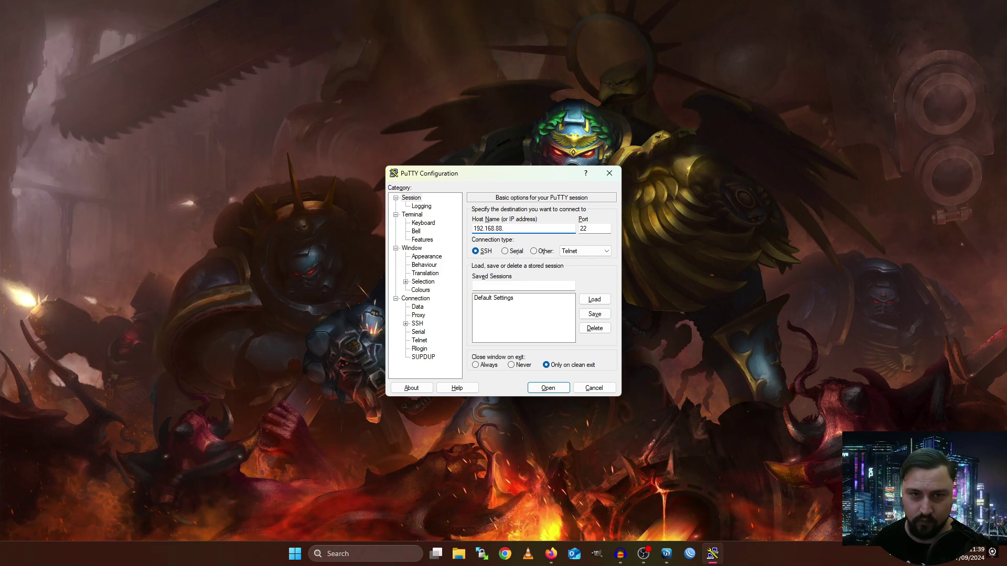
text(1)
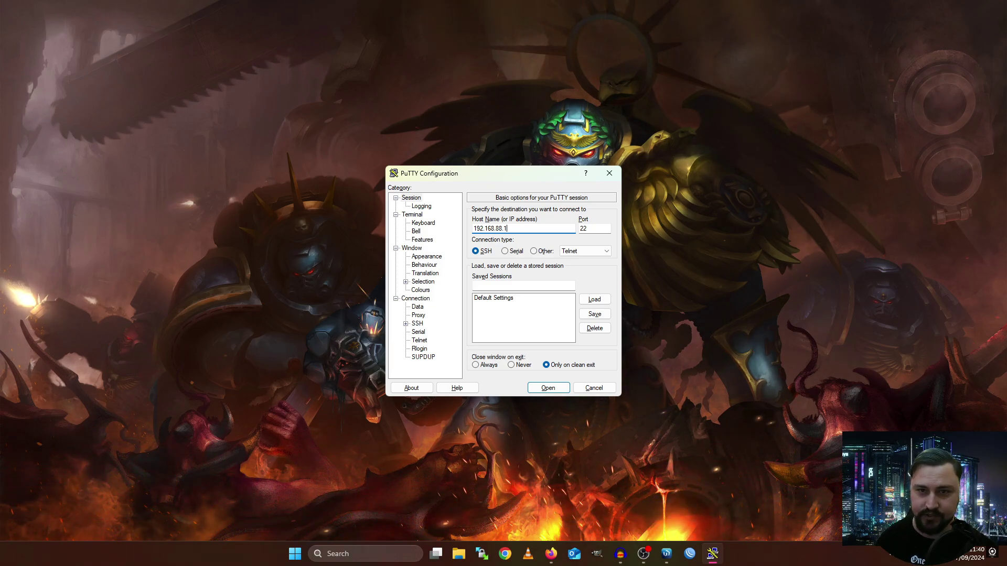
click(605, 229)
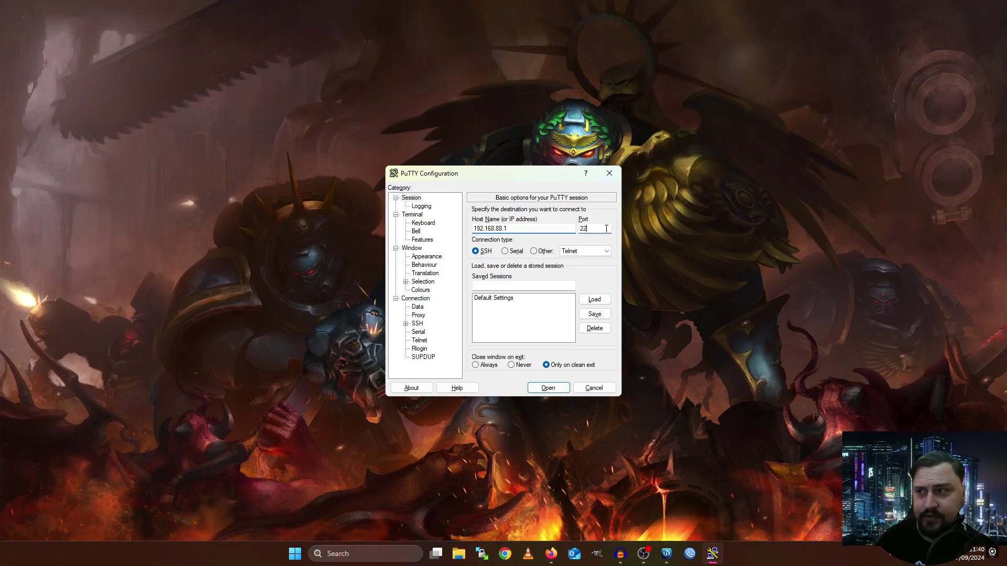
drag(606, 229, 580, 239)
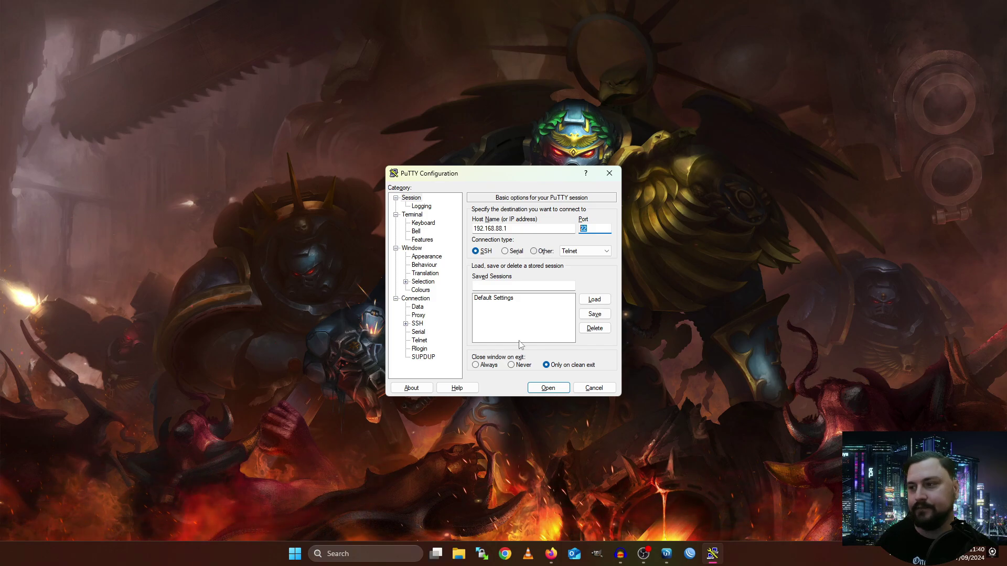
click(546, 387)
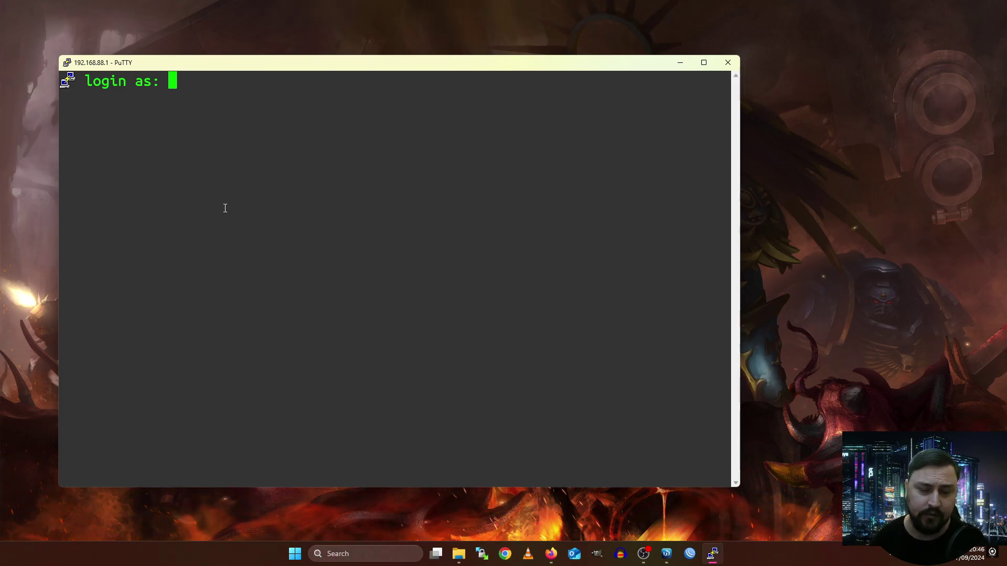
Log in as admin, retrying the password after Access denied, and maximise the session window.
text(admin)
key(Return)
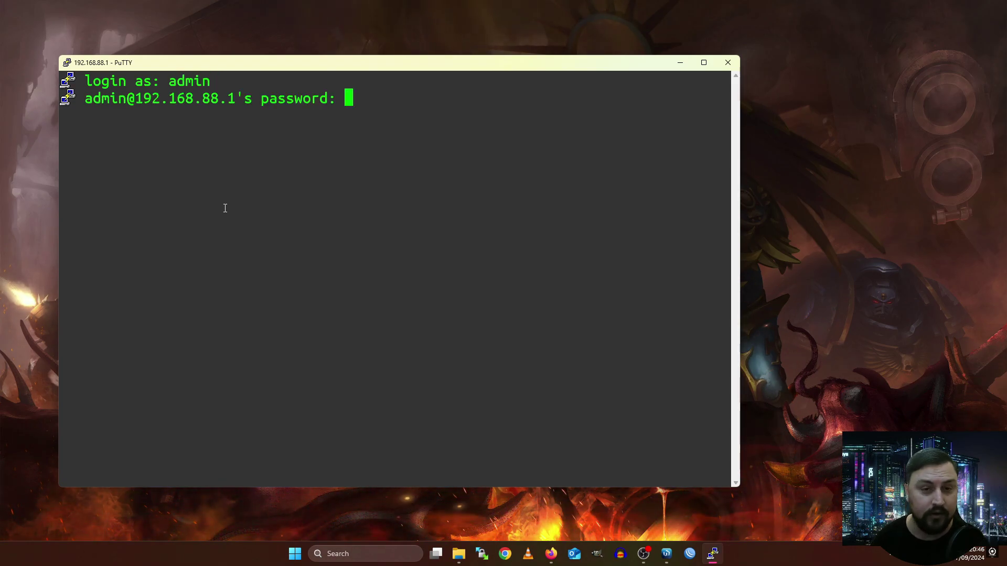
key(Return)
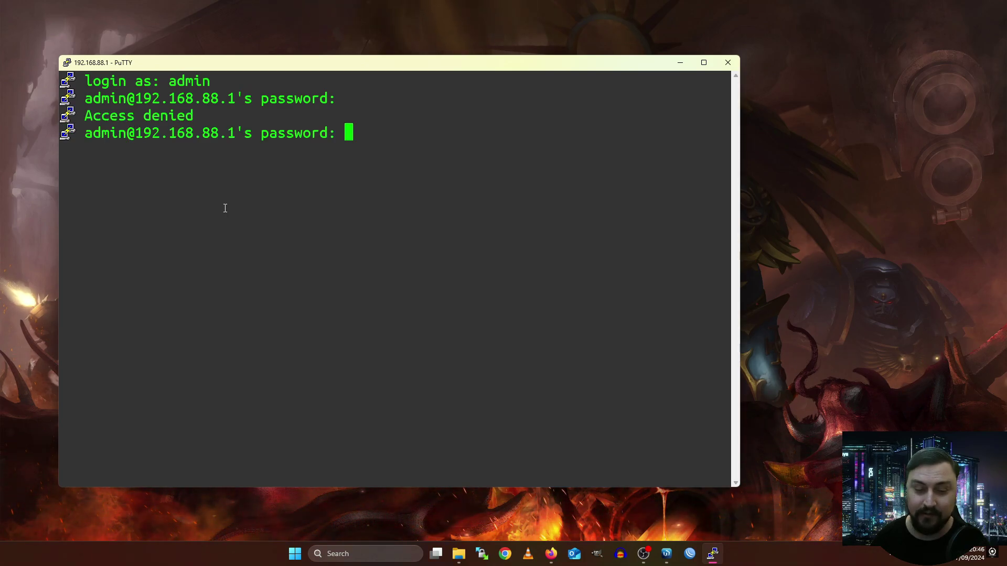
key(Return)
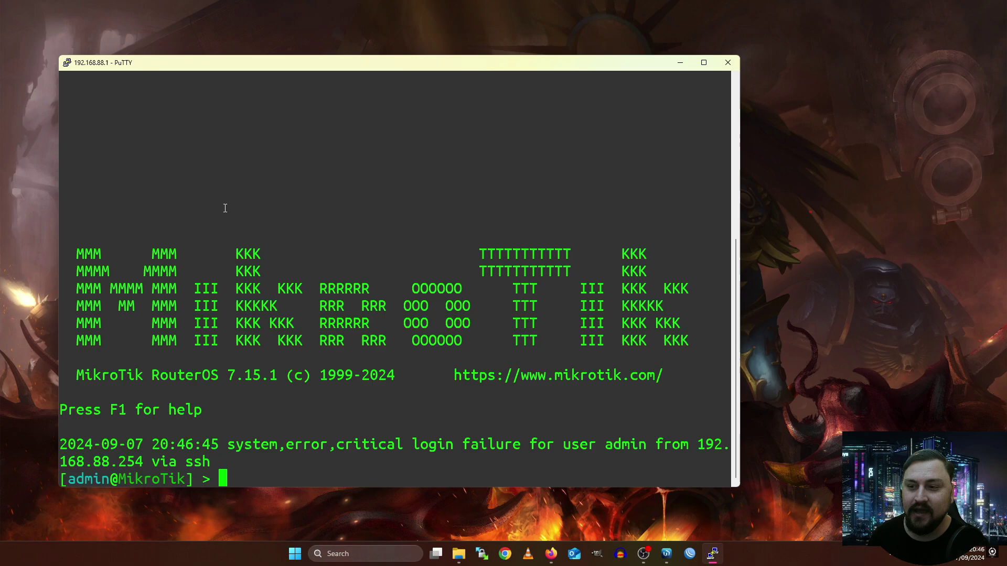
double_click(222, 64)
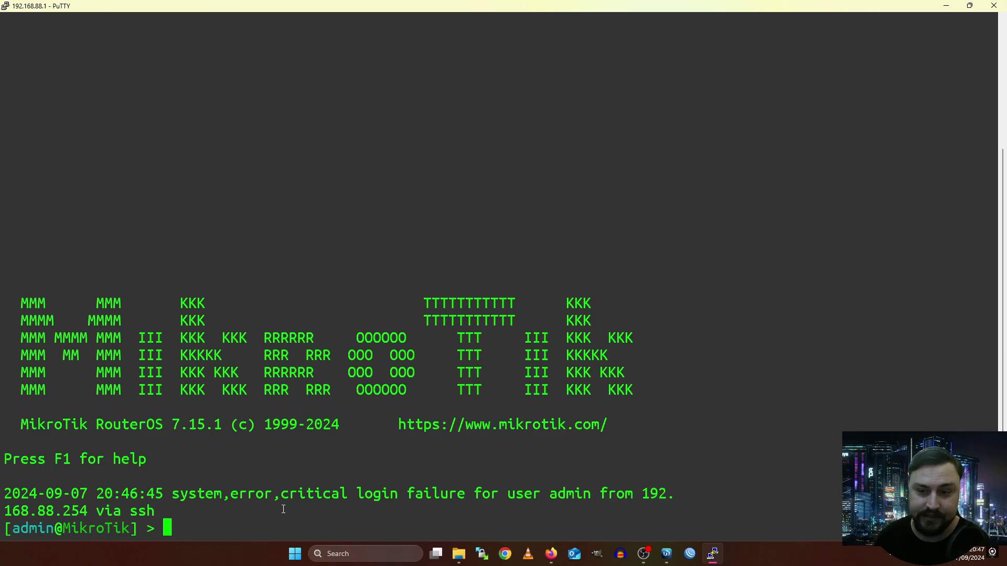
drag(6, 484, 574, 493)
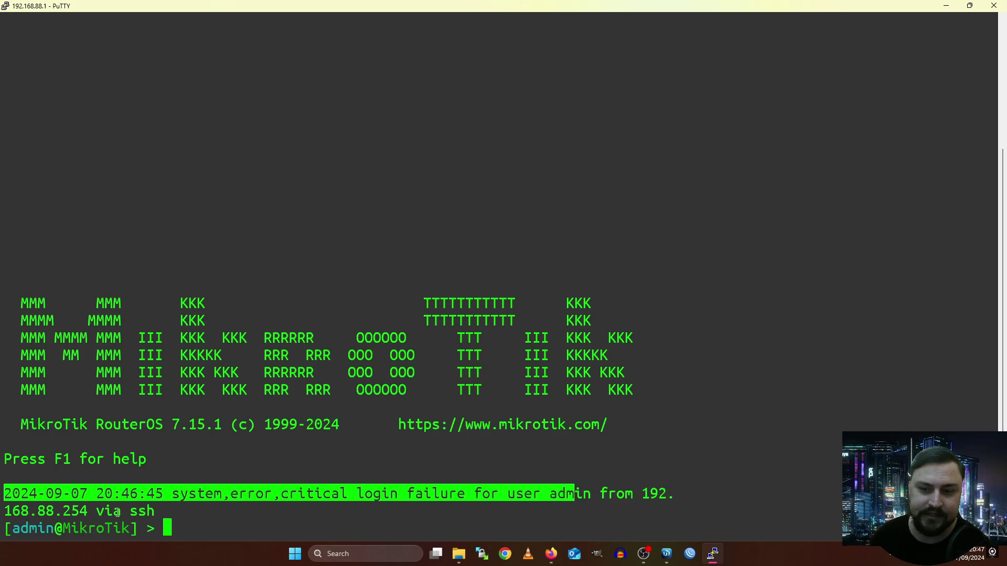
drag(101, 511, 172, 510)
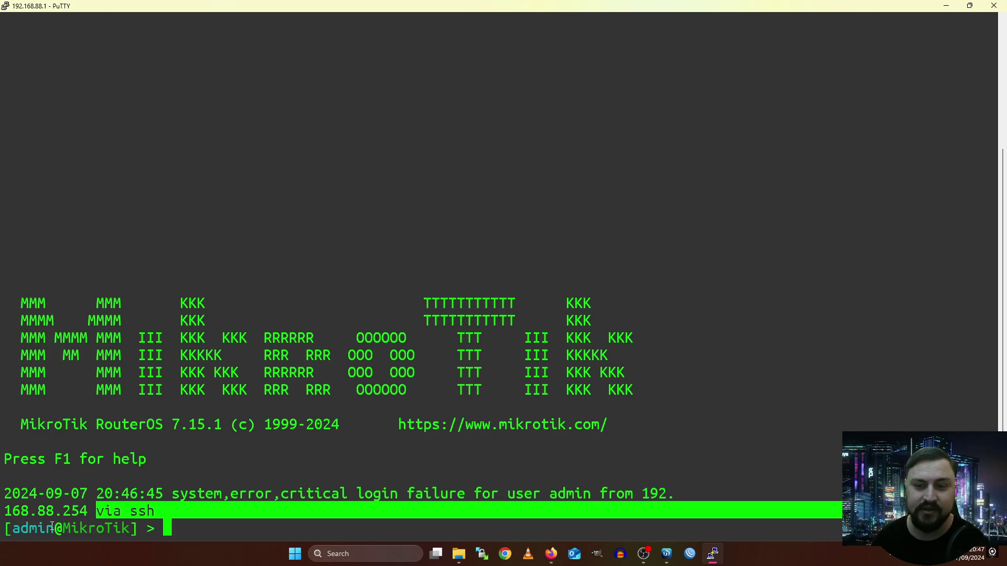
triple_click(134, 511)
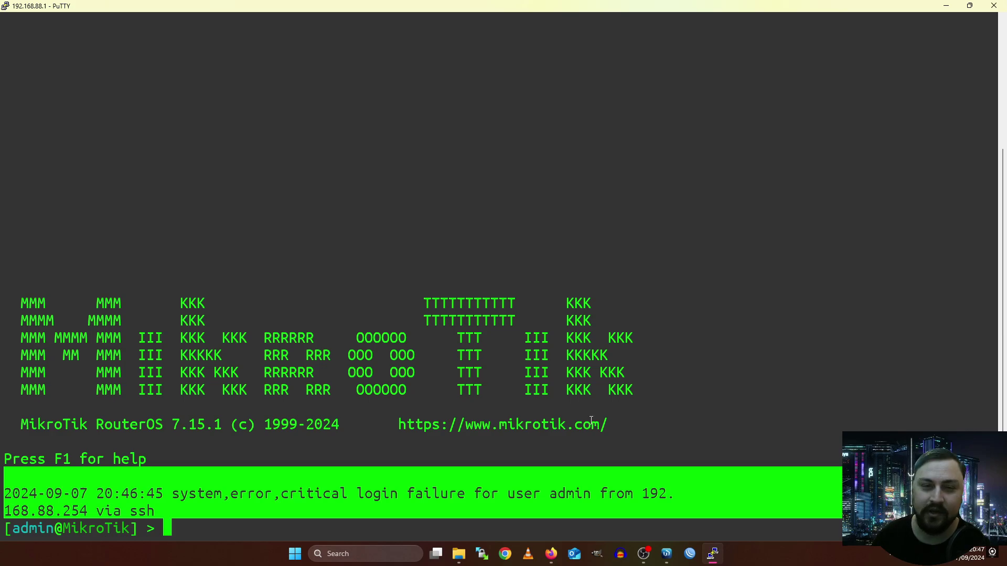
drag(590, 421, 51, 309)
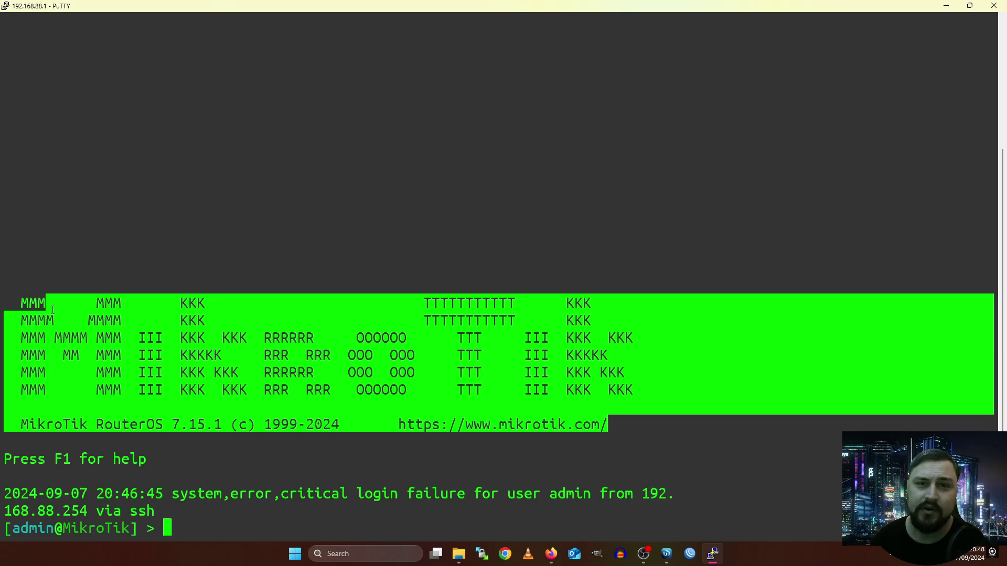
triple_click(79, 461)
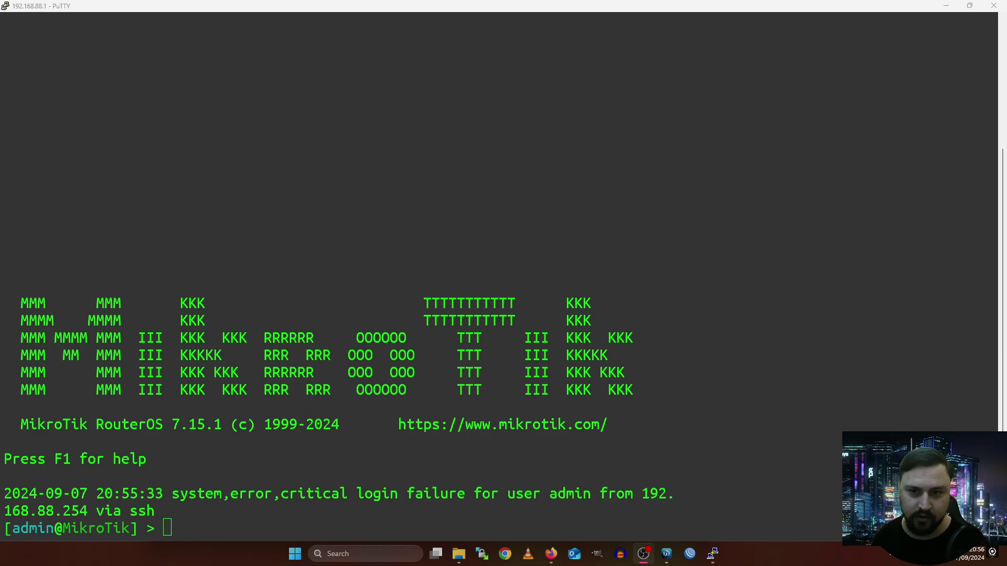
Enter ip at the RouterOS prompt so the console moves into the /ip> menu.
click(207, 248)
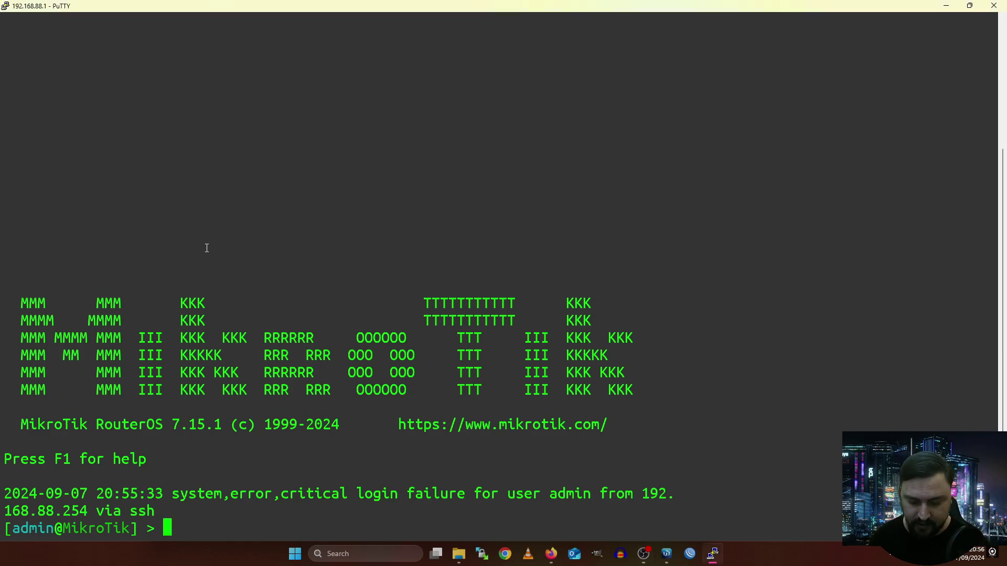
text(ip)
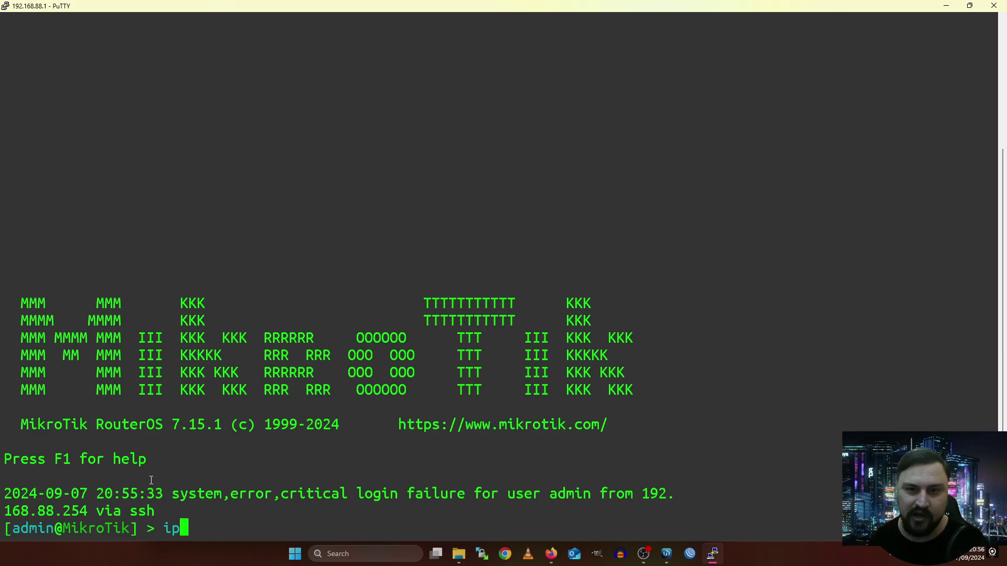
key(Return)
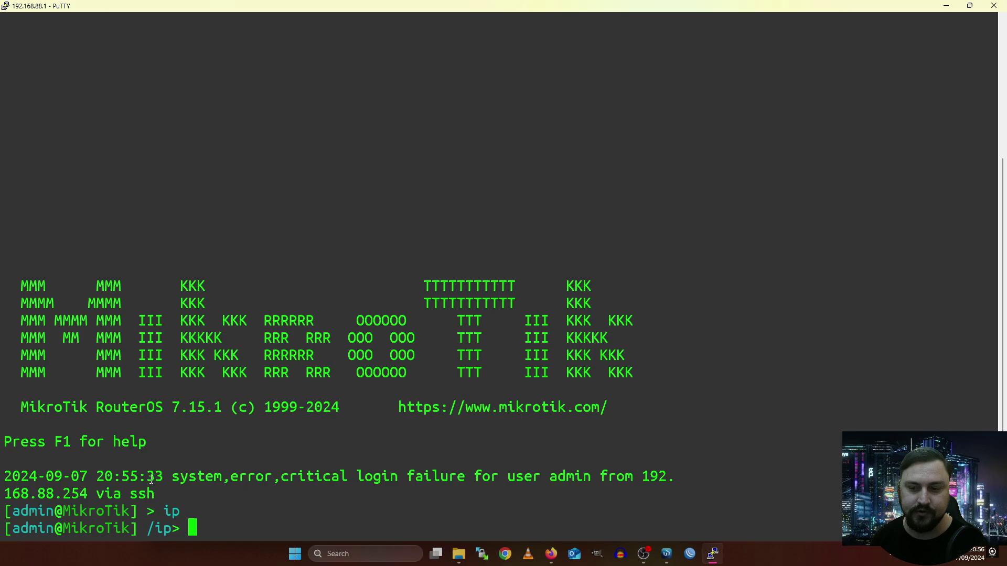
drag(172, 528, 147, 529)
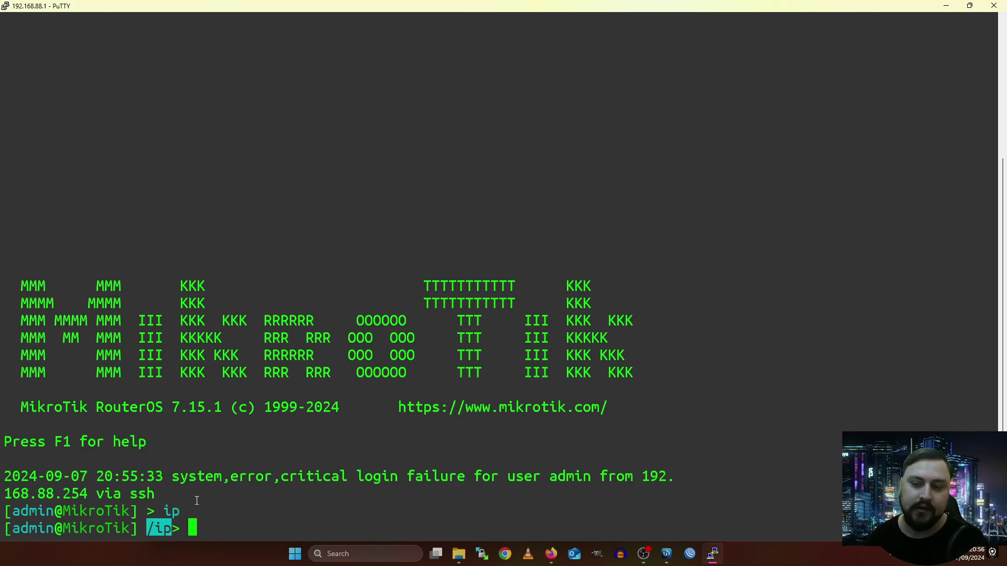
click(197, 500)
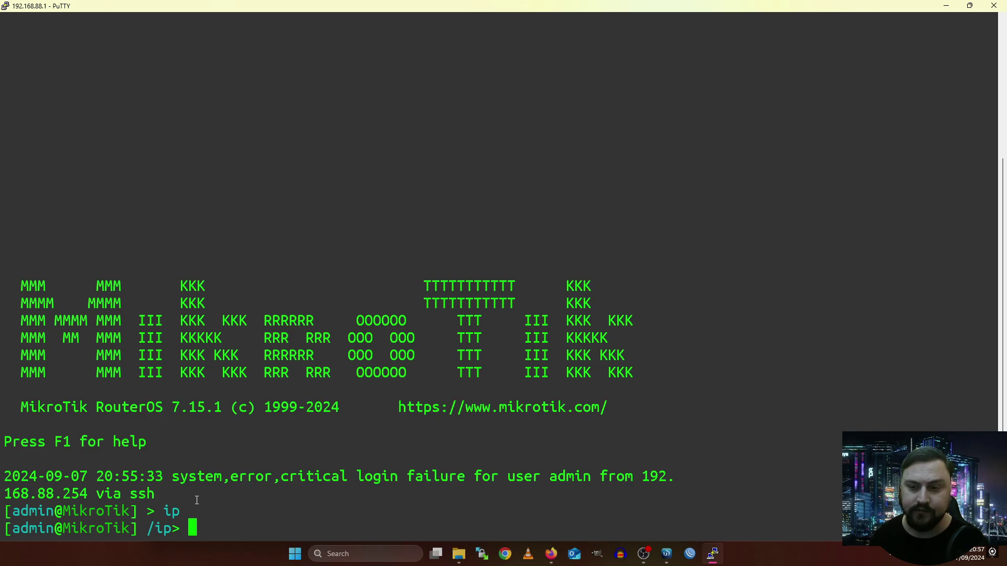
Print the /ip menu help, arp through vrf plus export, and scroll through it.
key(F1)
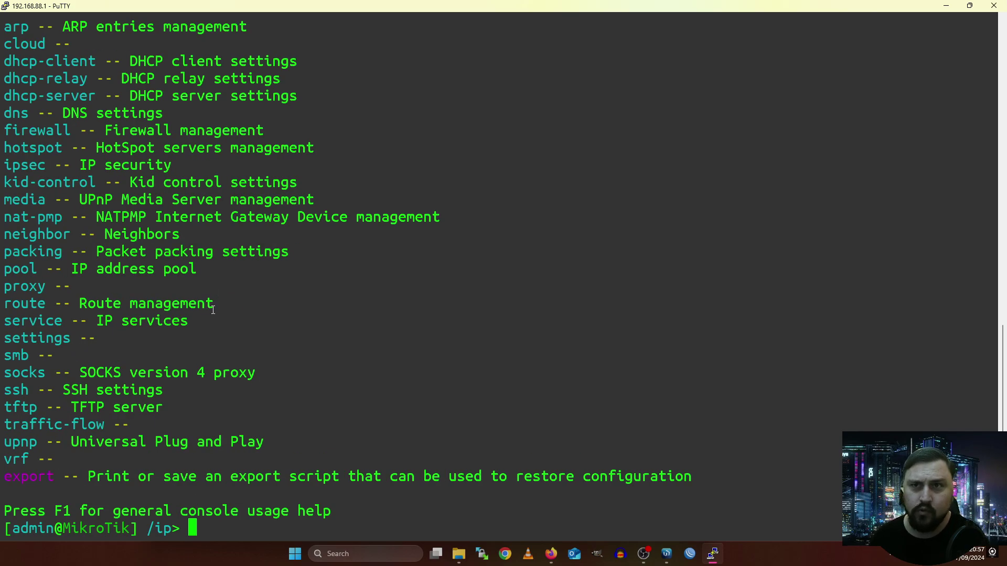
scroll(213, 312, up, 5)
scroll(8, 288, down, 5)
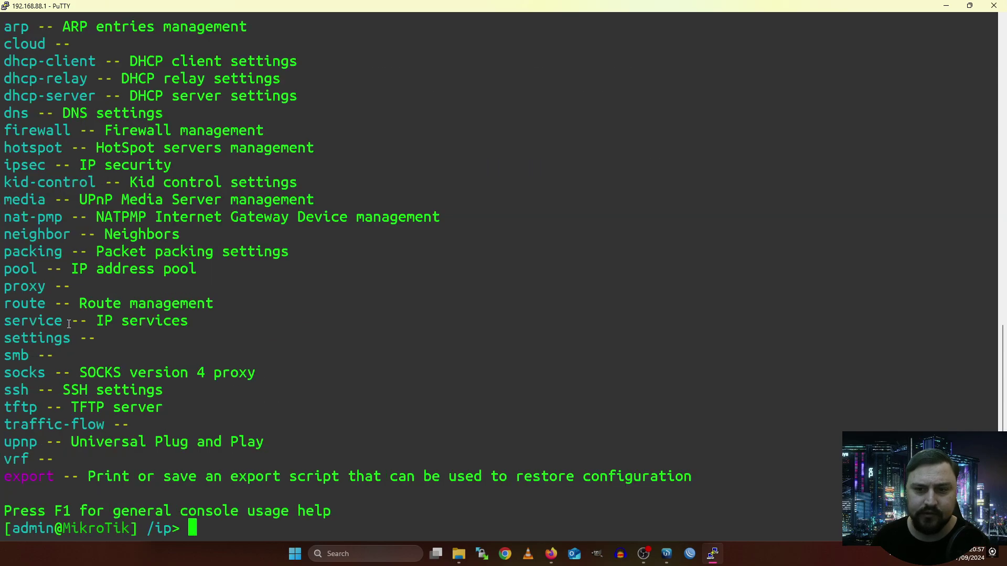
scroll(59, 133, up, 5)
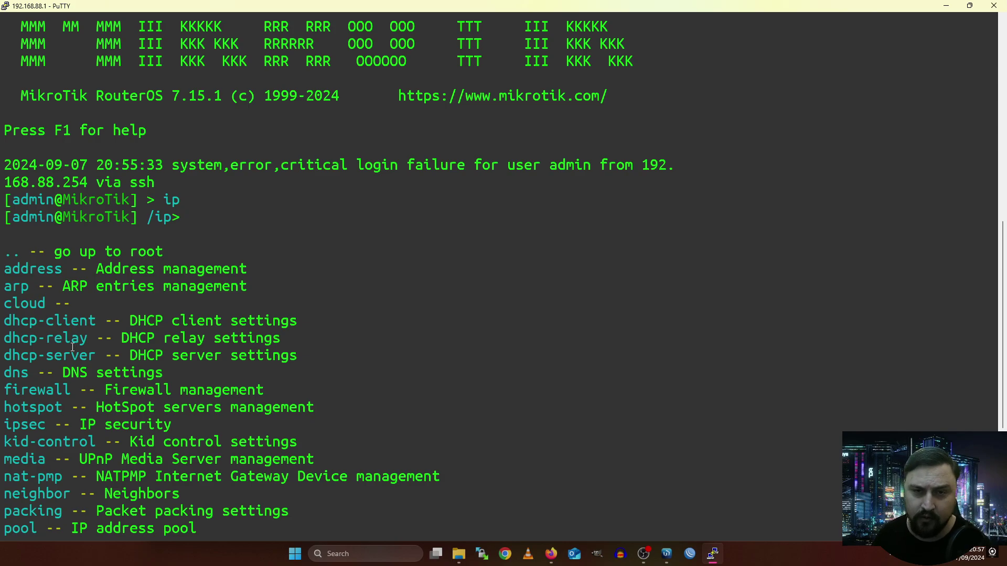
scroll(79, 352, down, 5)
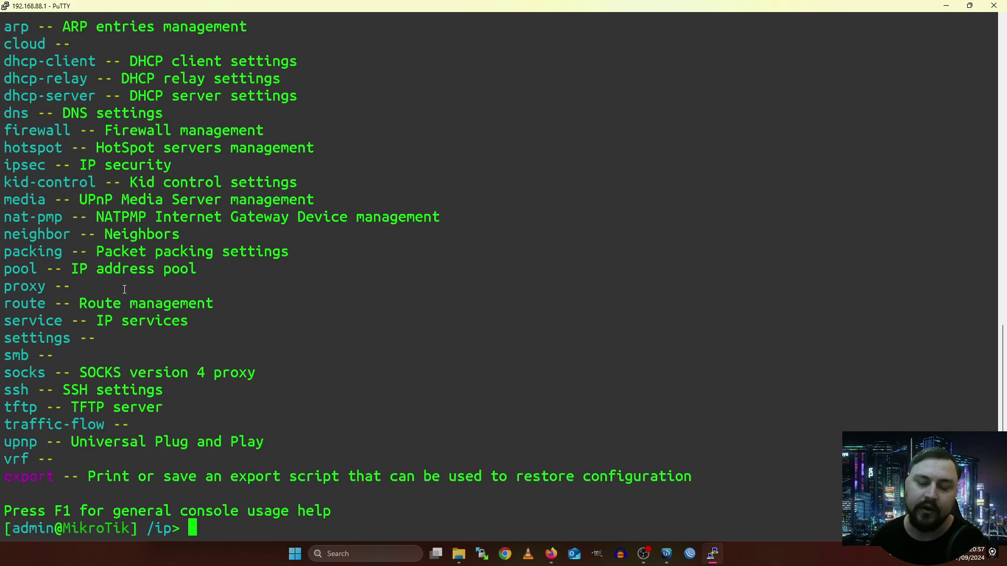
double_click(40, 481)
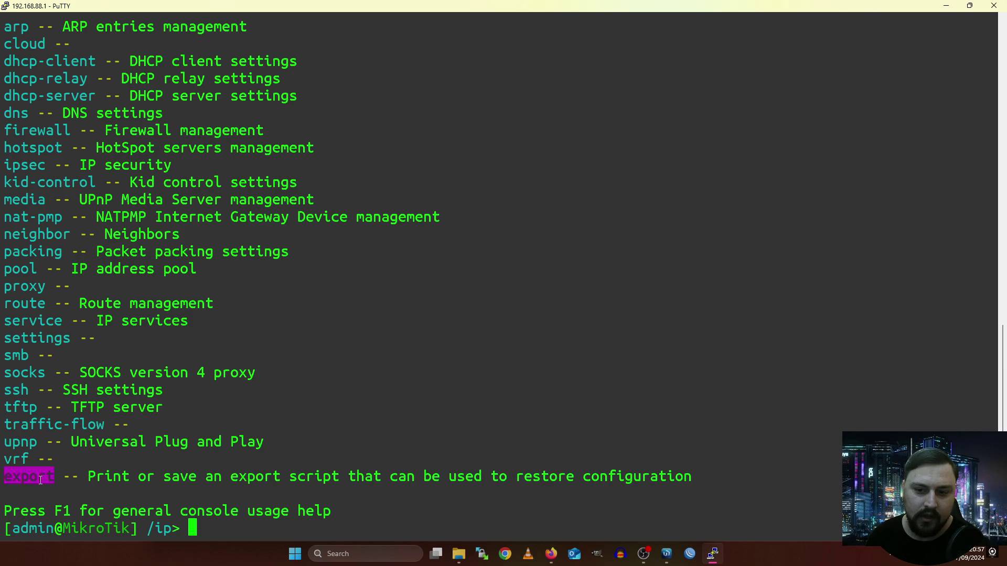
click(74, 476)
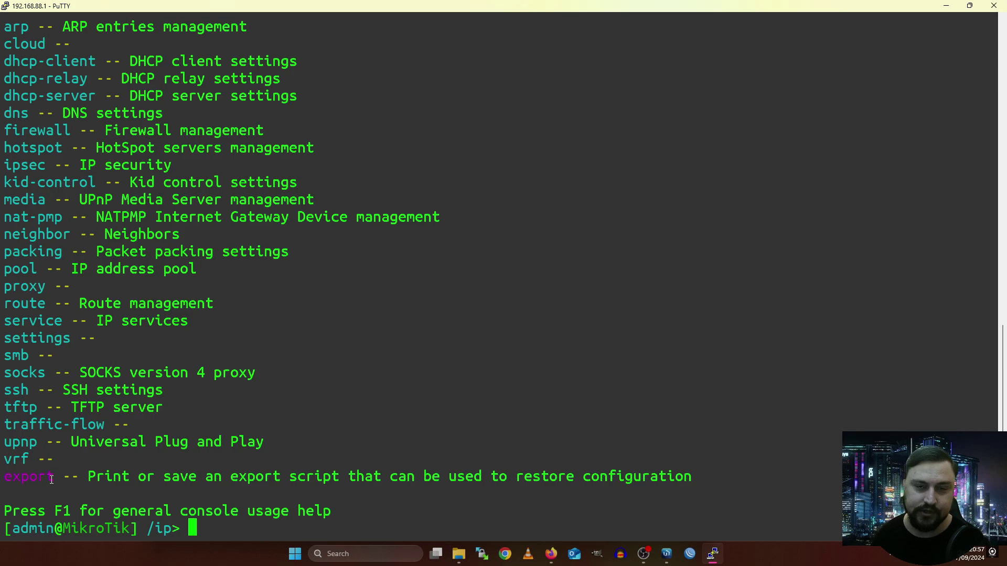
double_click(49, 480)
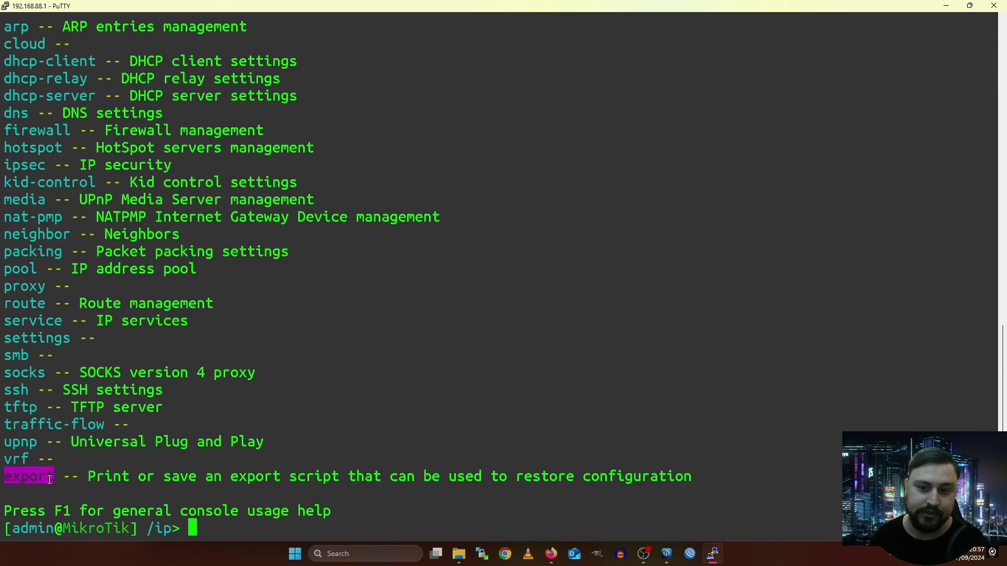
scroll(79, 485, up, 5)
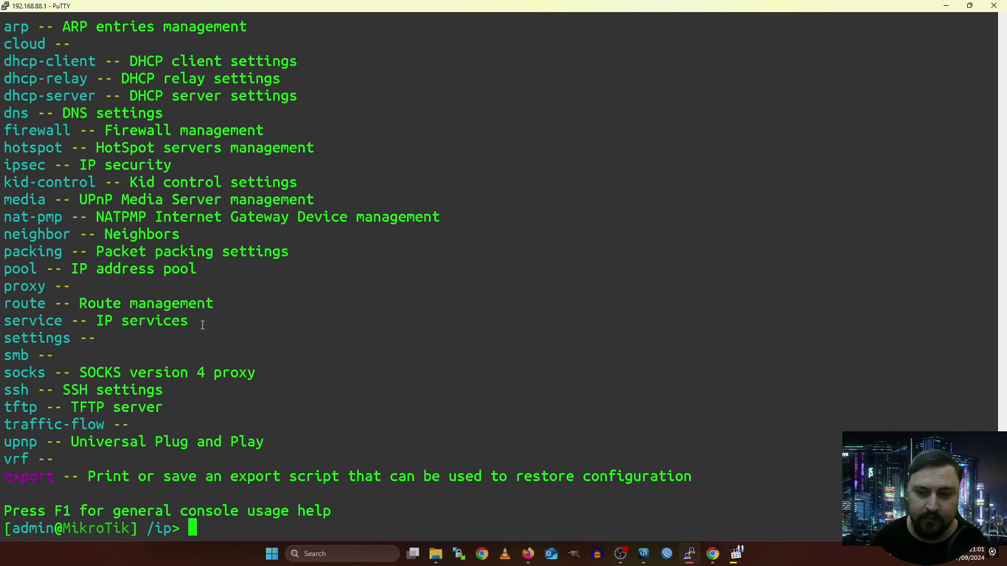
Enter address/ and show the /ip/address help listing add, disable, enable and print.
text(address/)
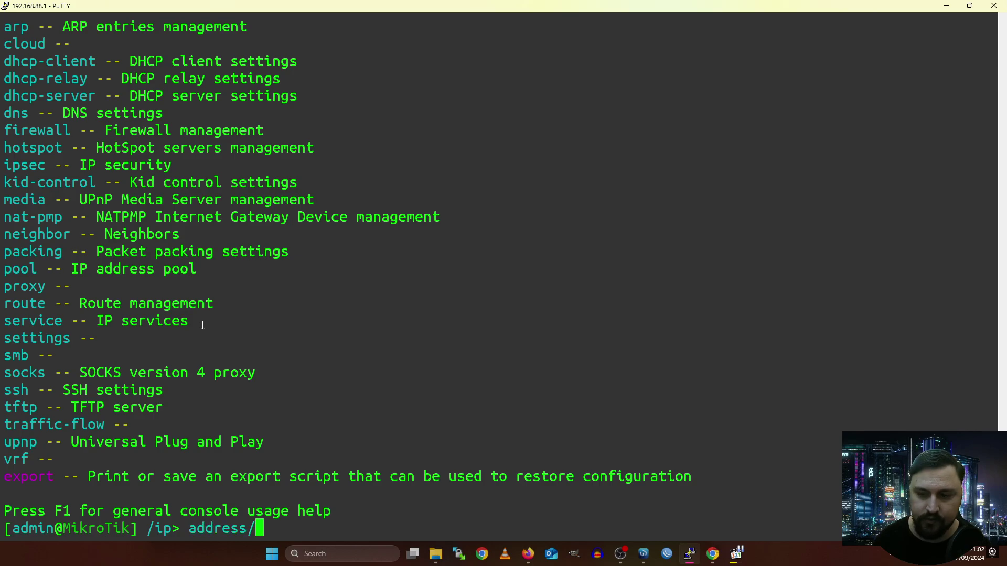
key(Return)
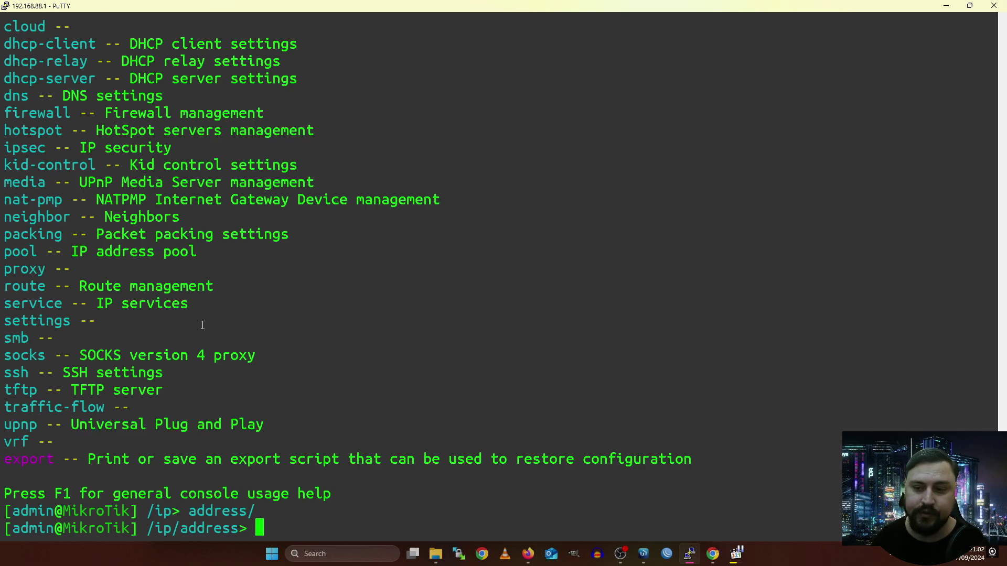
key(question)
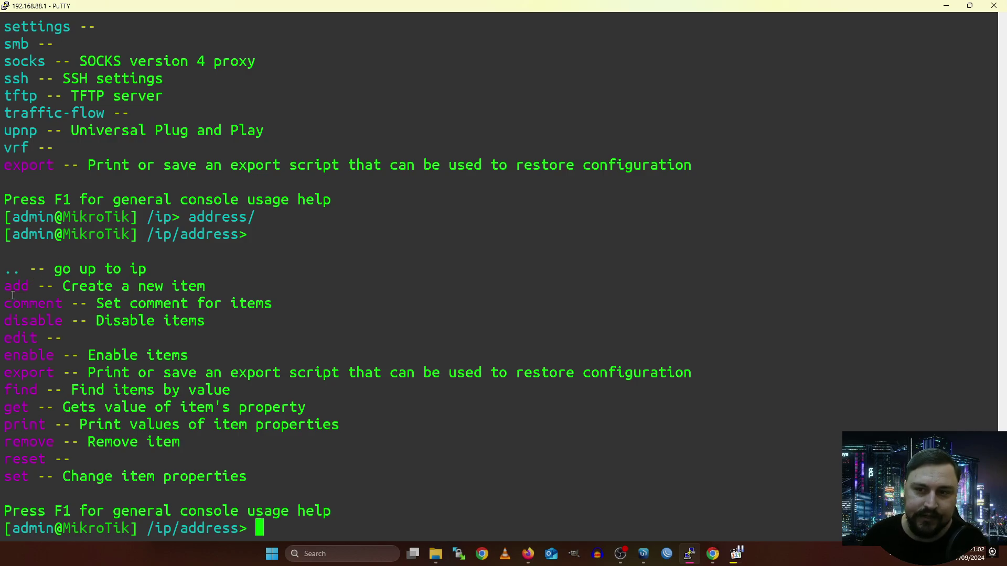
drag(5, 286, 33, 286)
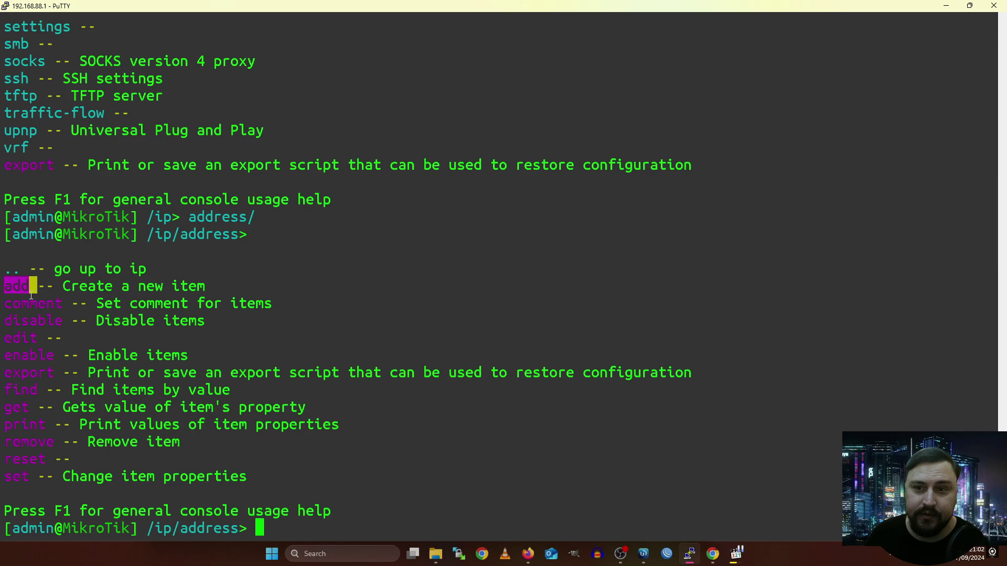
click(32, 304)
double_click(35, 321)
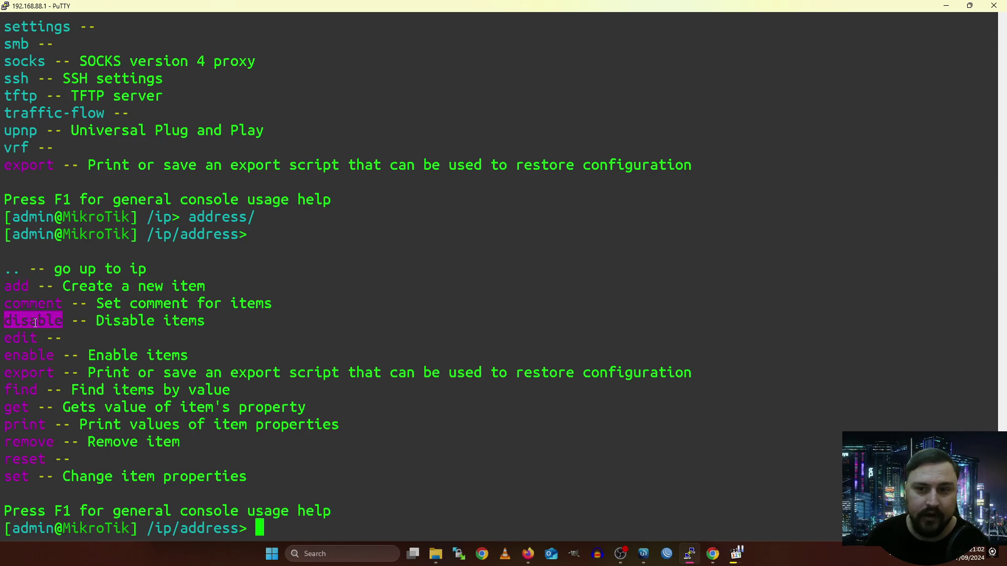
double_click(39, 356)
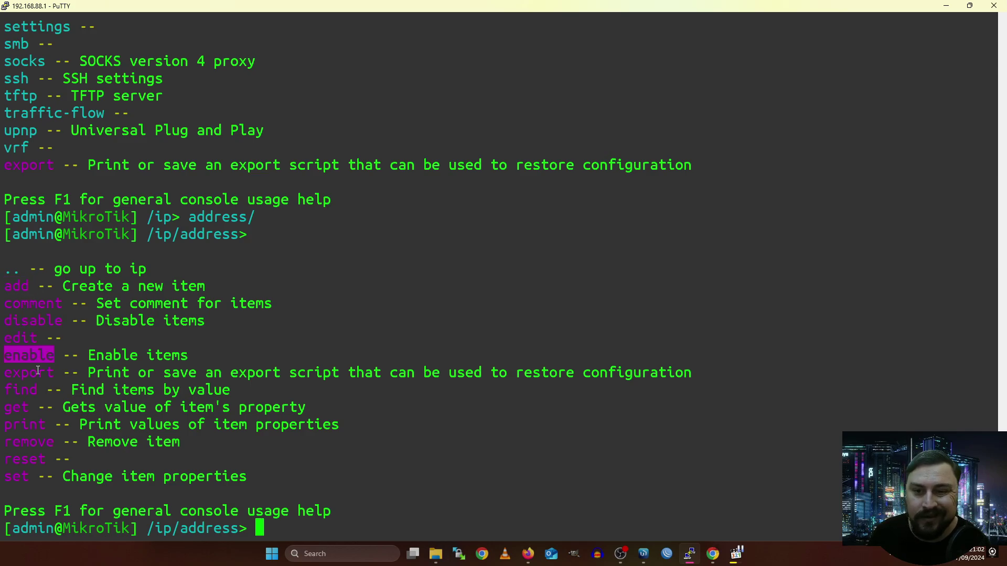
triple_click(24, 425)
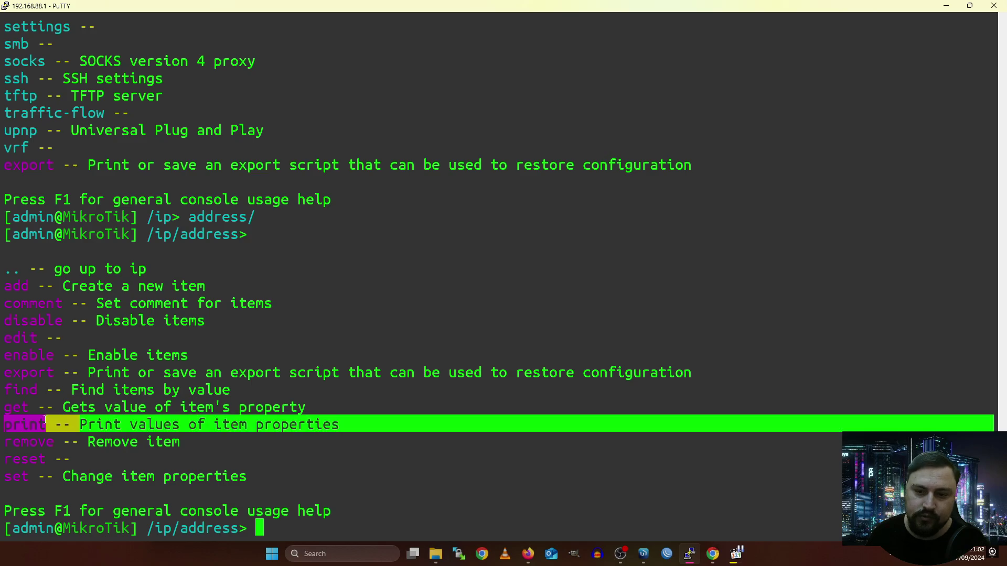
Run print to show 192.168.88.1/24 on bridge and dynamic 192.168.0.129/24 on ether1.
text(print)
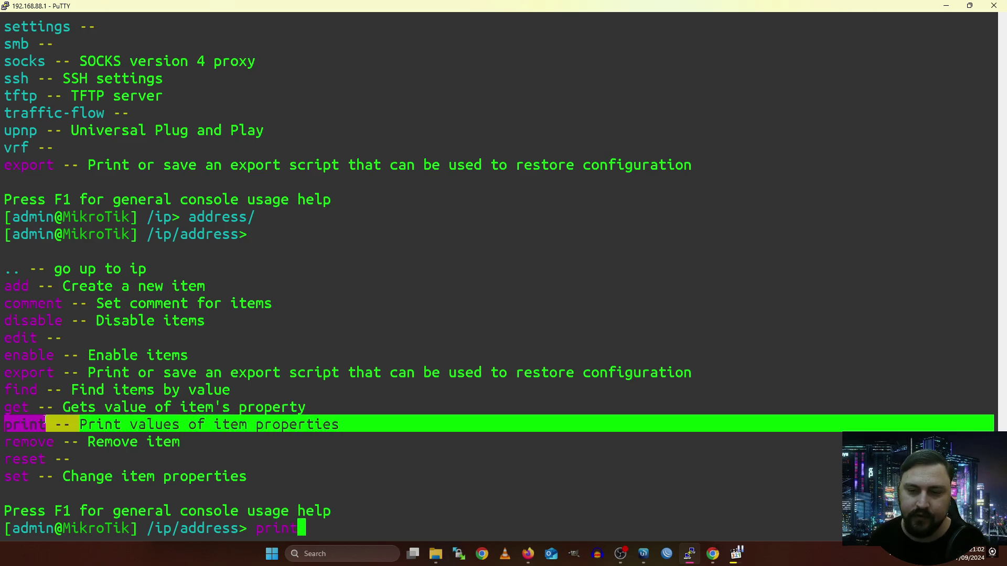
key(Return)
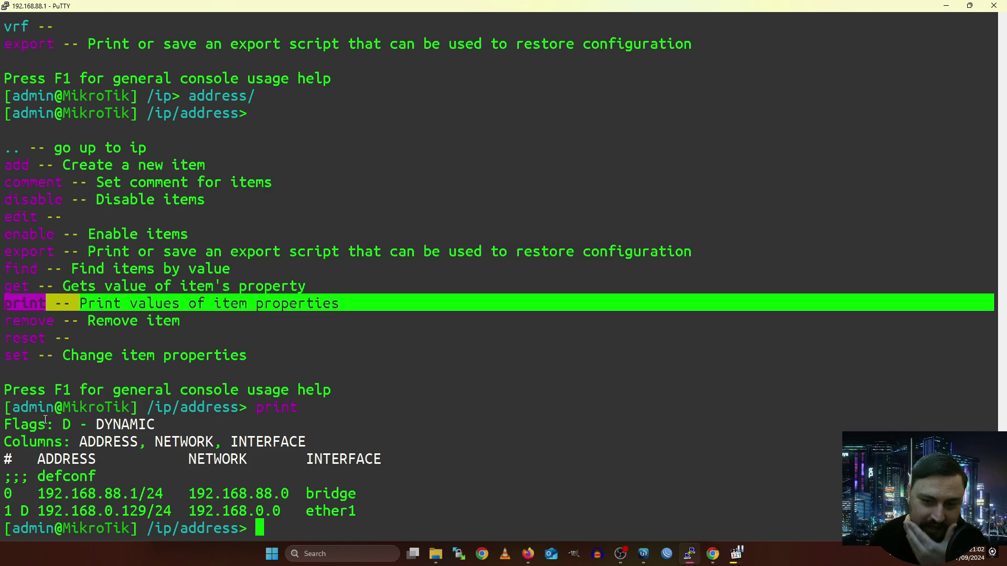
drag(362, 505, 12, 407)
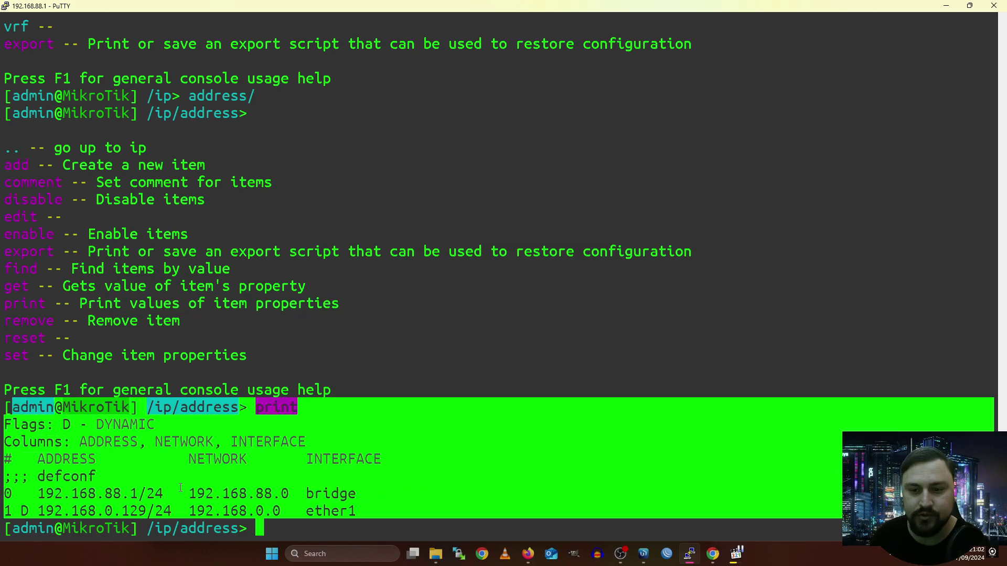
click(329, 332)
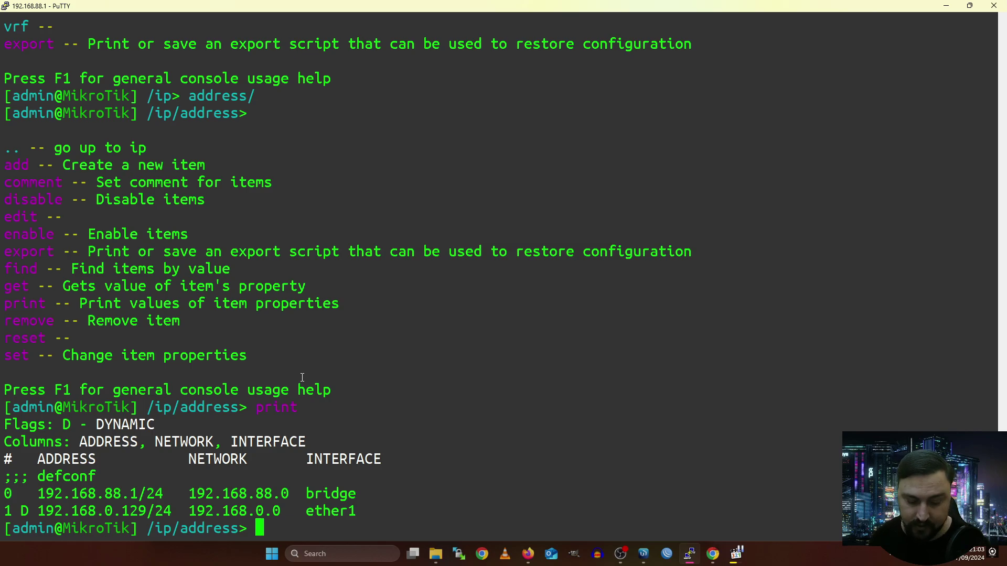
Add address 1.1.1.1/32 with network 1.1.1.1 on interface lo, using Tab to list parameters.
text(ad)
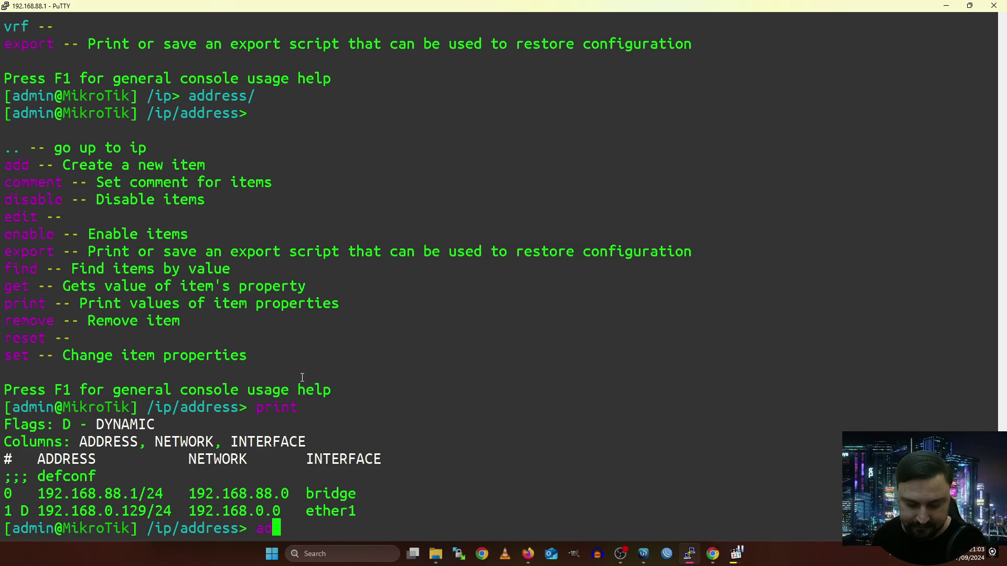
text(d)
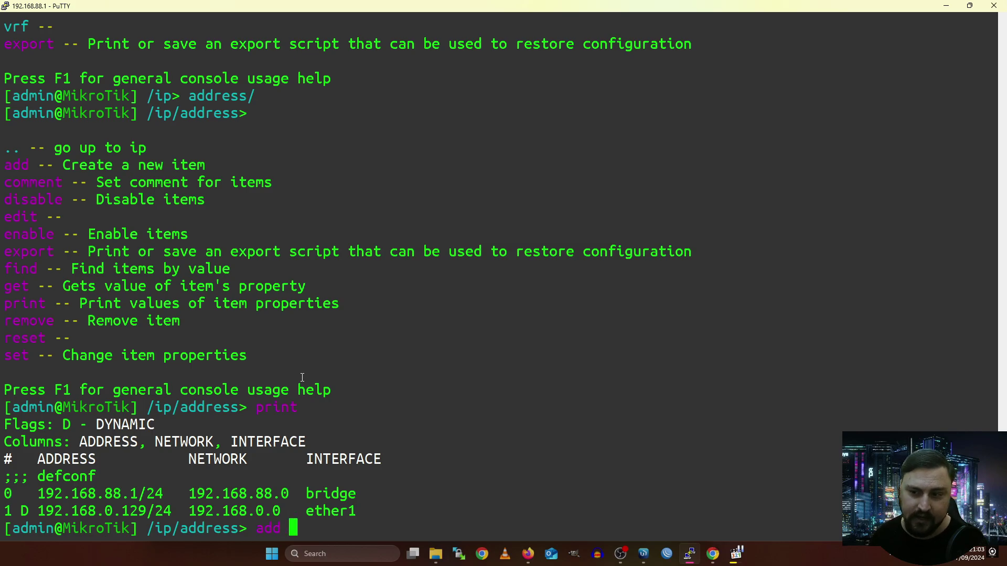
key(Tab)
key(Tab)
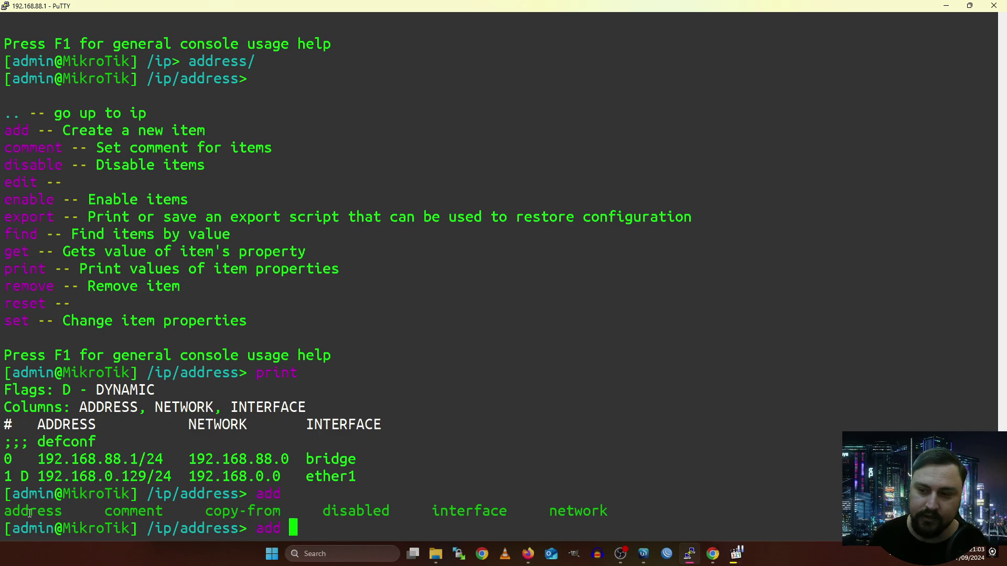
triple_click(30, 513)
text(add)
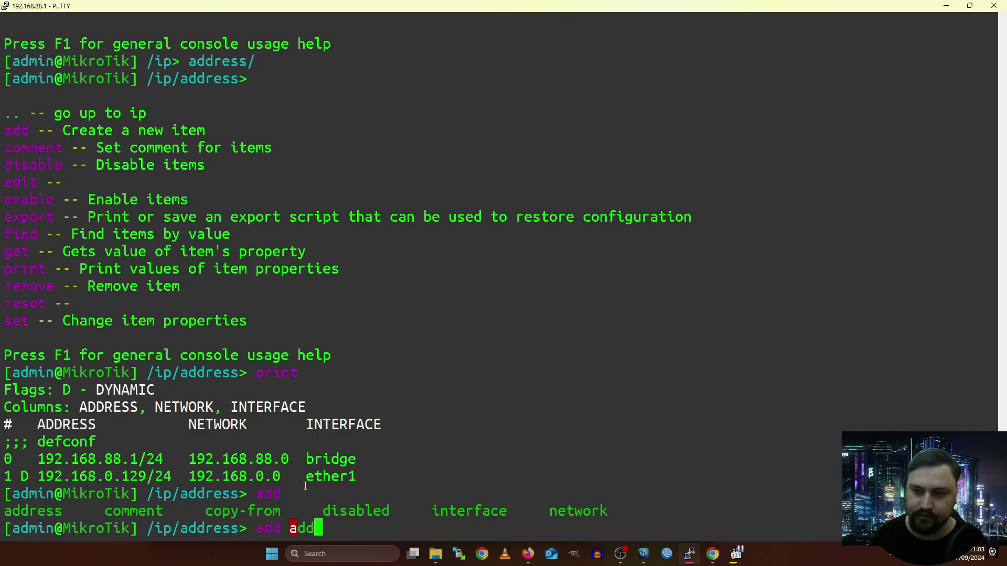
text(ress=)
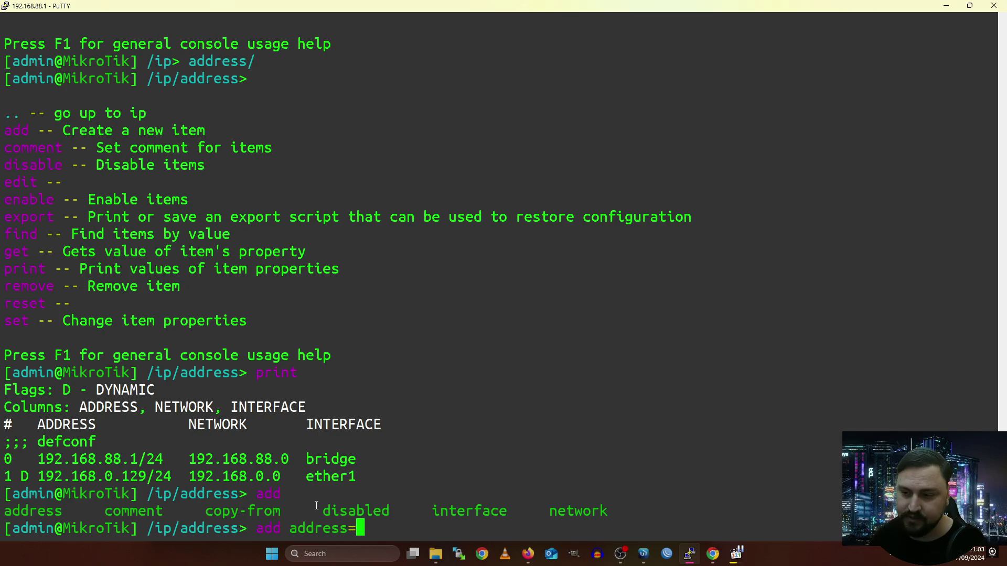
text(1.1.1)
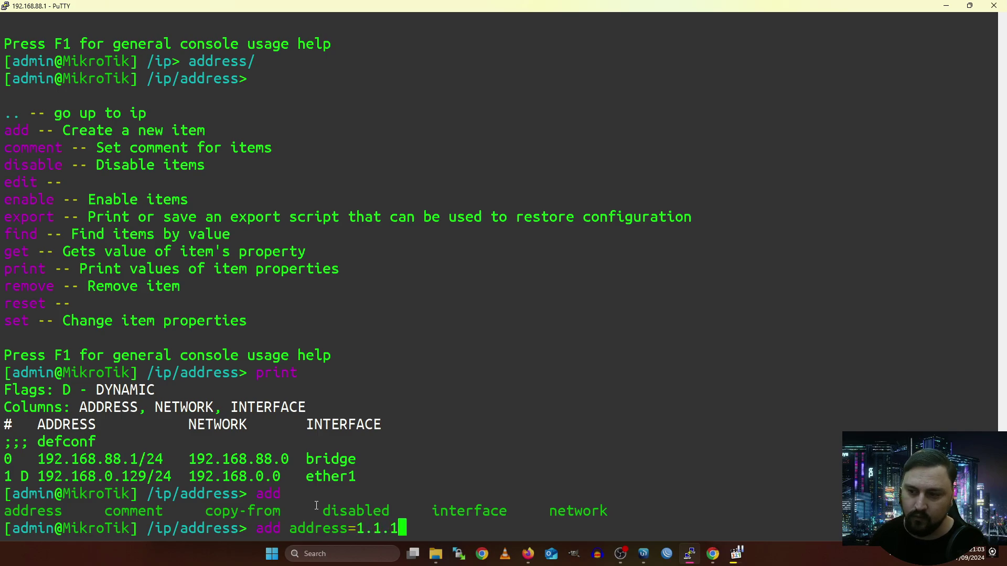
text(.1/32)
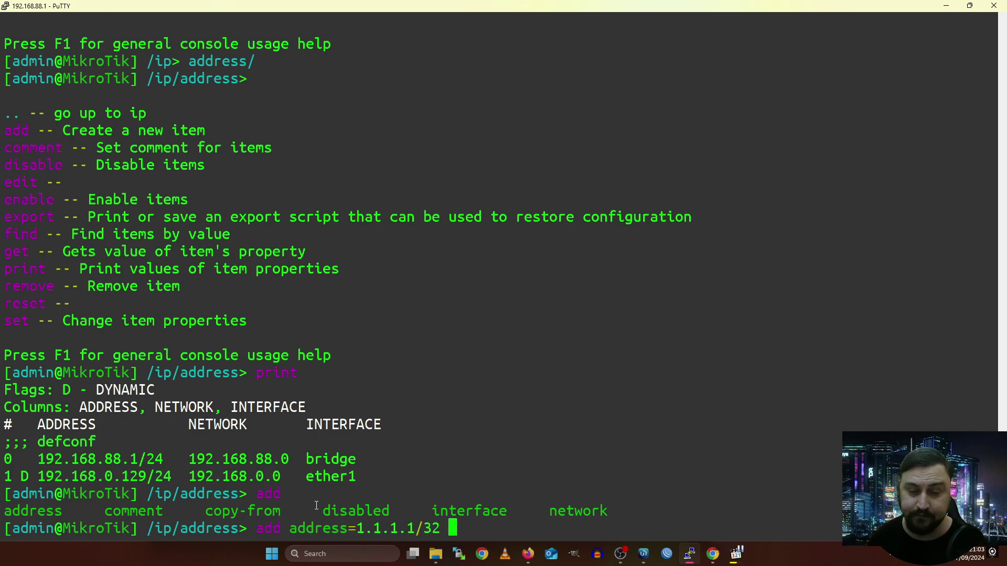
text( interface=)
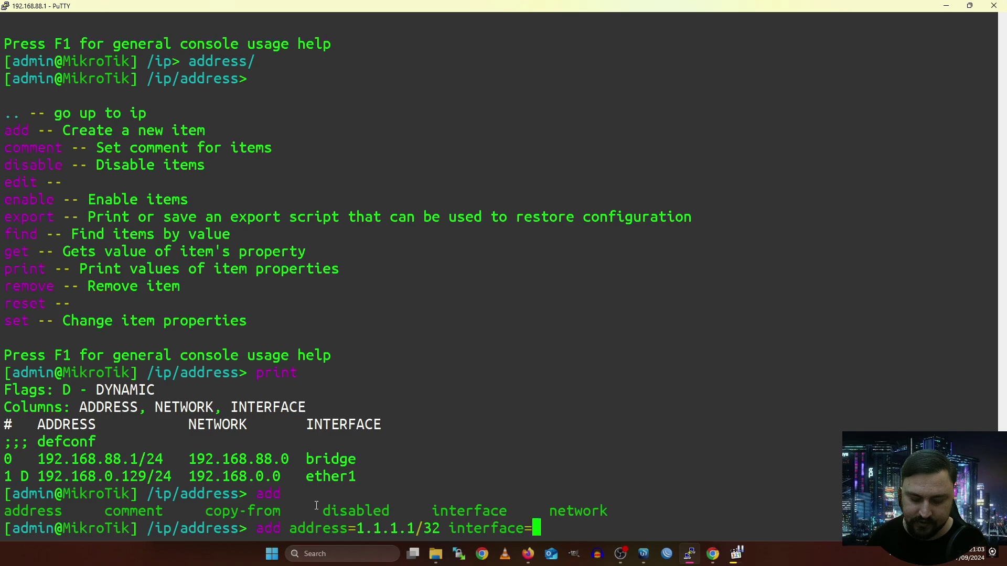
text(lo)
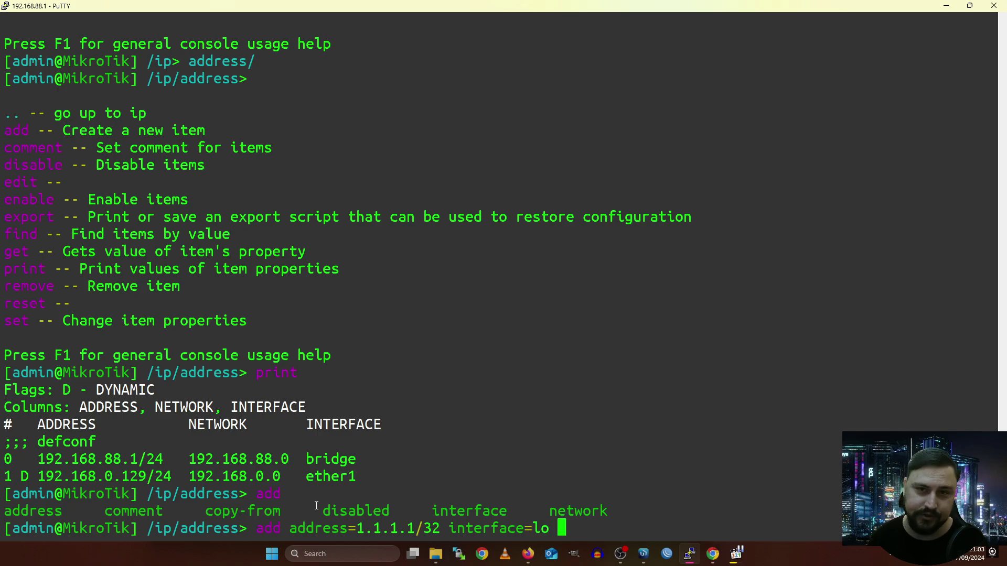
key(Tab)
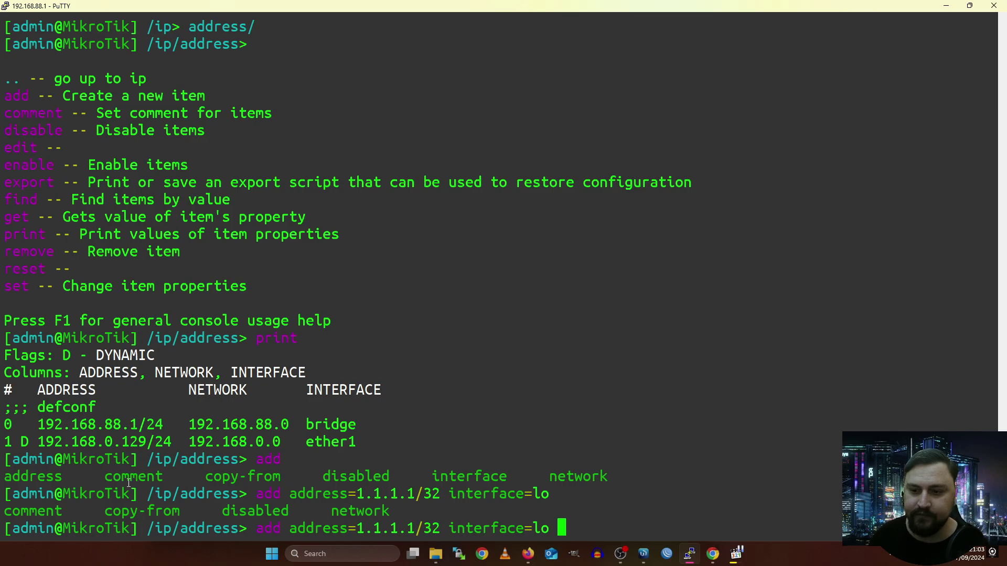
text(network=)
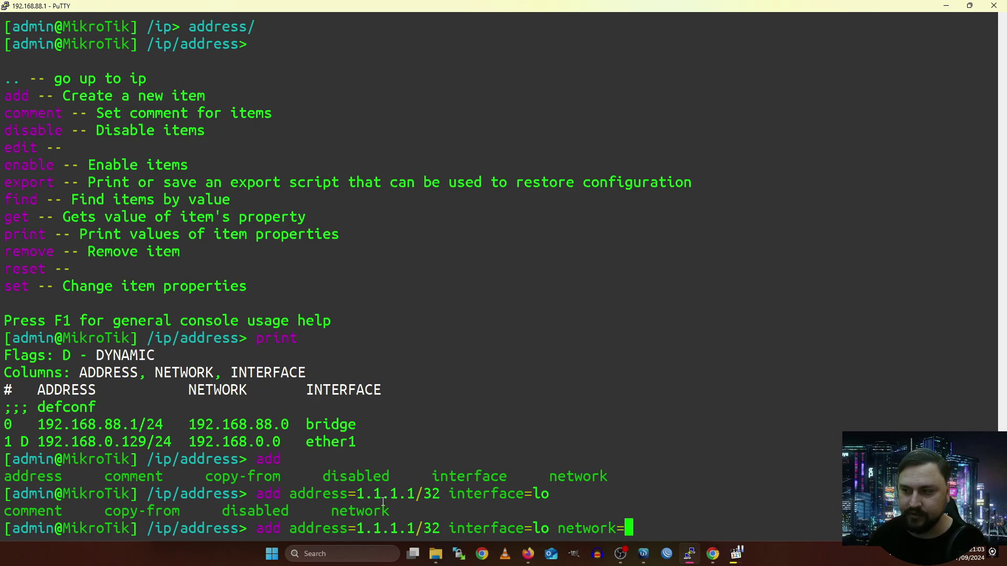
text(1.1.1.1)
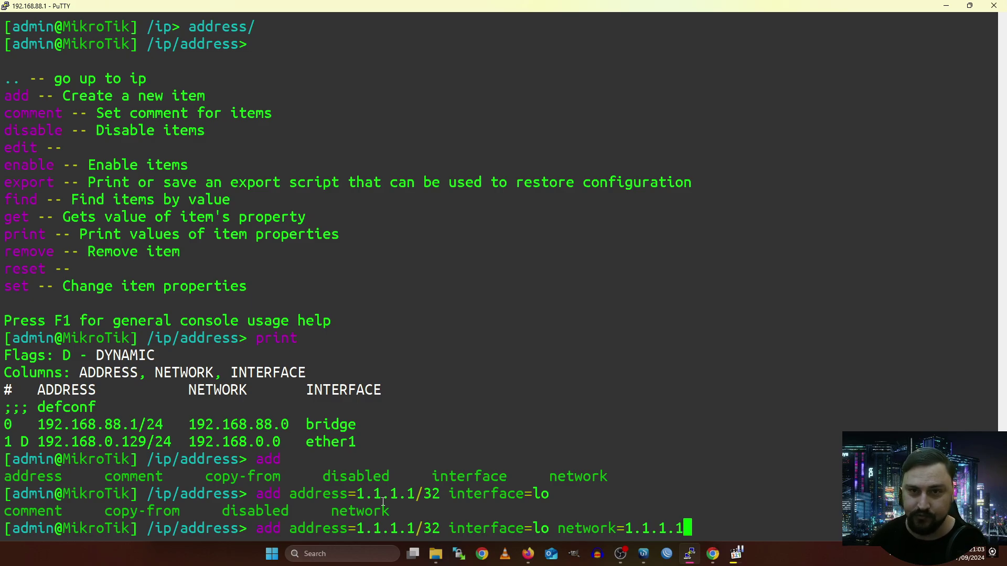
key(Return)
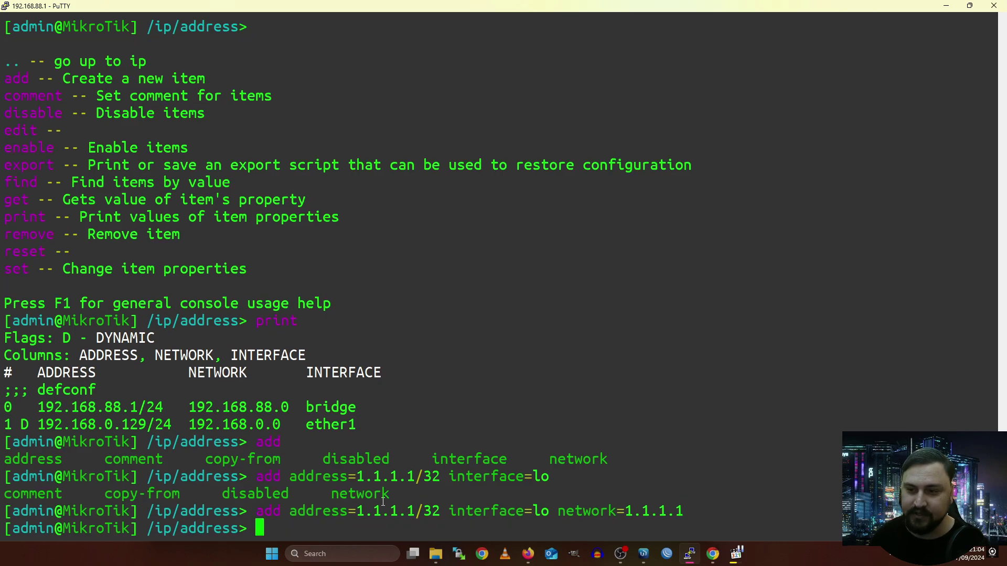
List the /ip/address commands with Tab at the empty prompt, then erase a partial add.
key(Tab)
key(Tab)
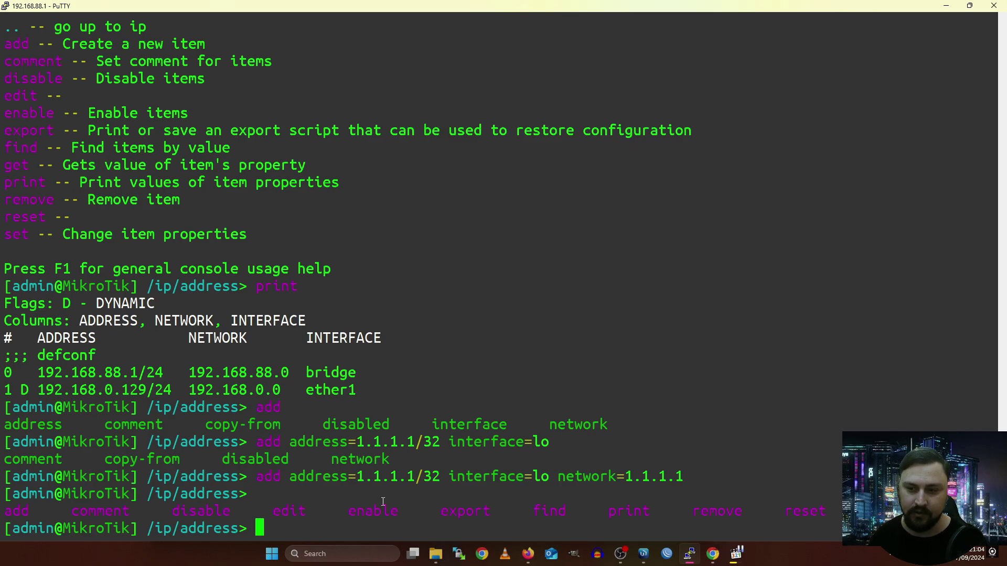
text(ad)
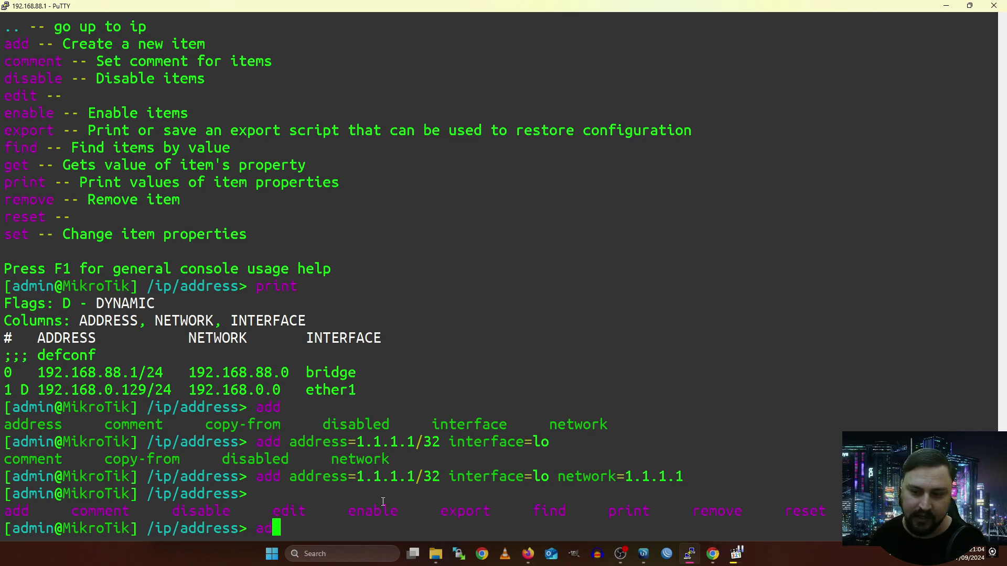
text(d)
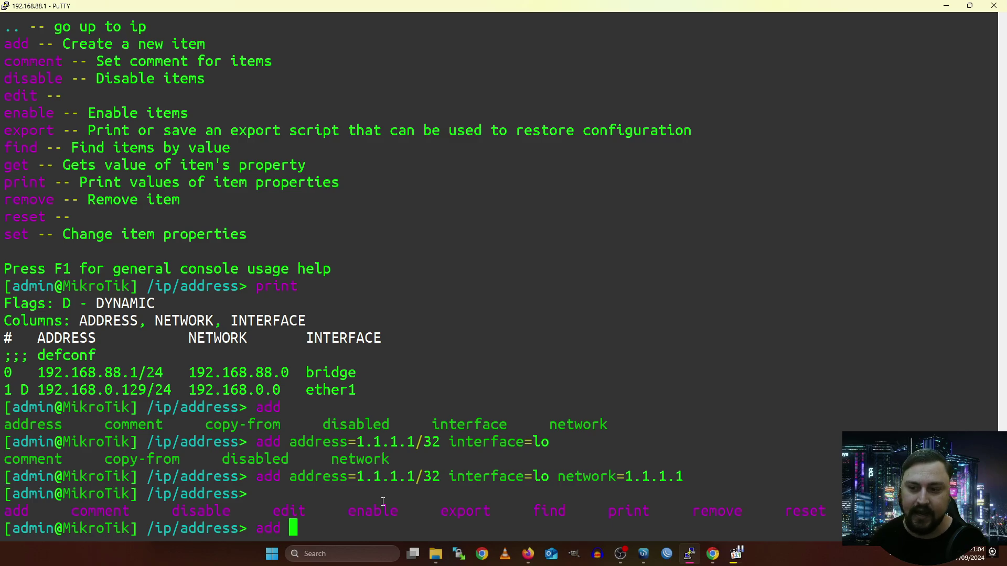
key(BackSpace)
key(BackSpace)
key(BackSpace)
key(BackSpace)
Print addresses to confirm 1.1.1.1/32 on lo, then step up with .. and / to root.
text(print)
key(Return)
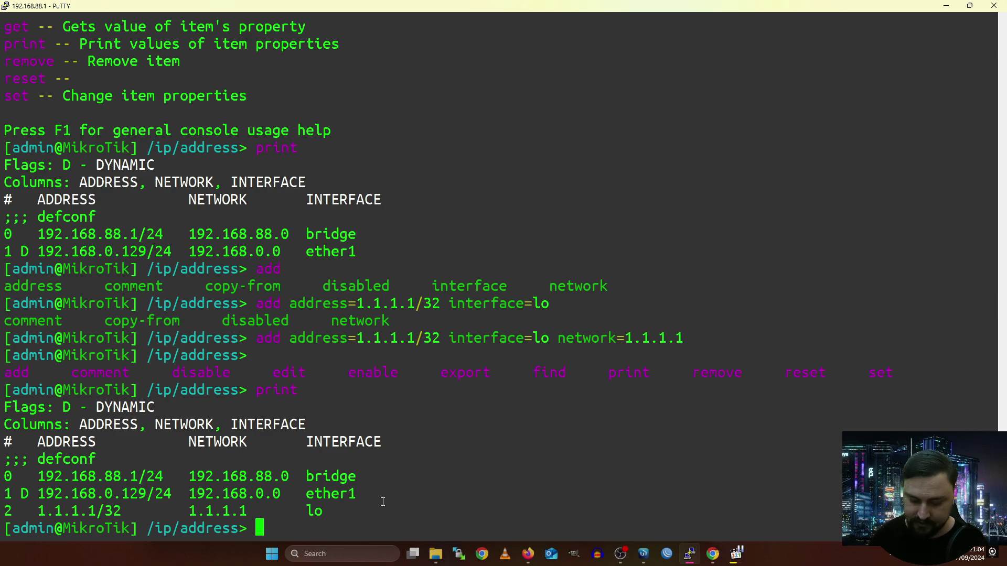
text(..)
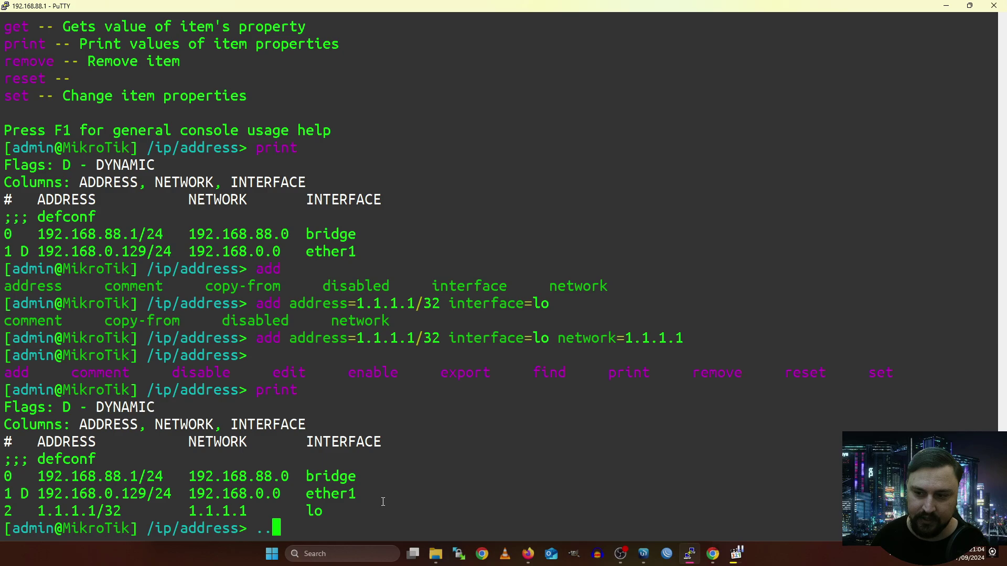
key(Return)
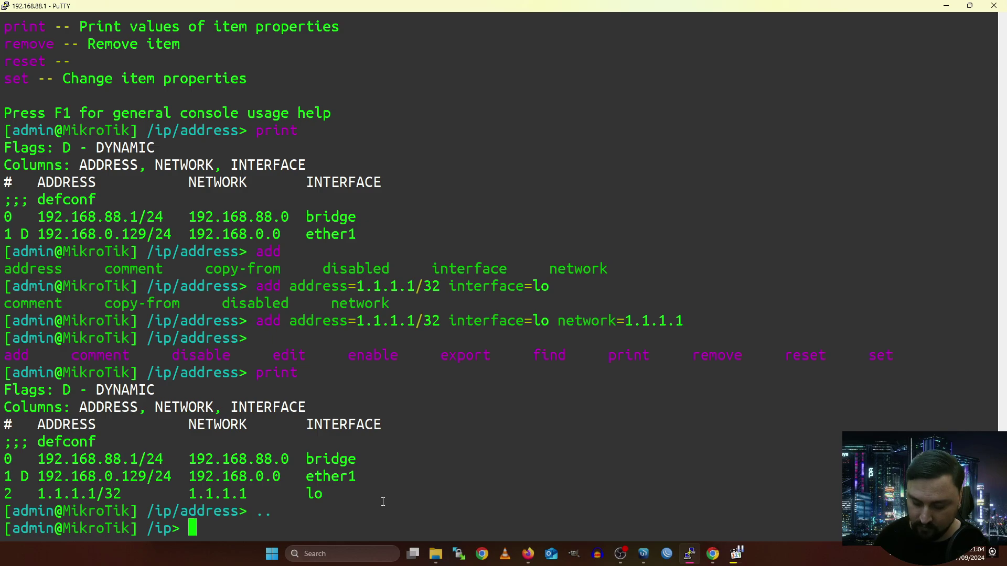
text(/)
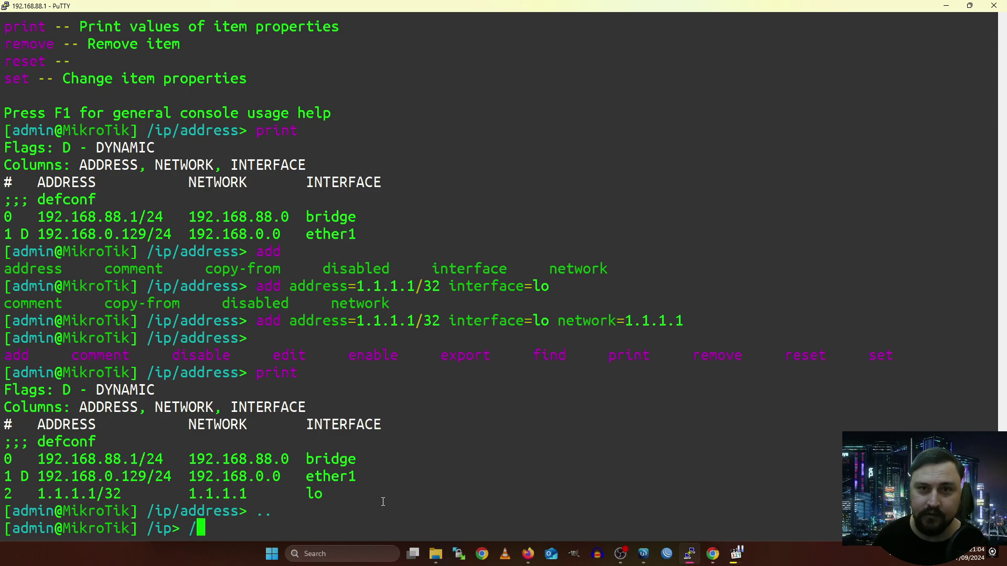
key(Return)
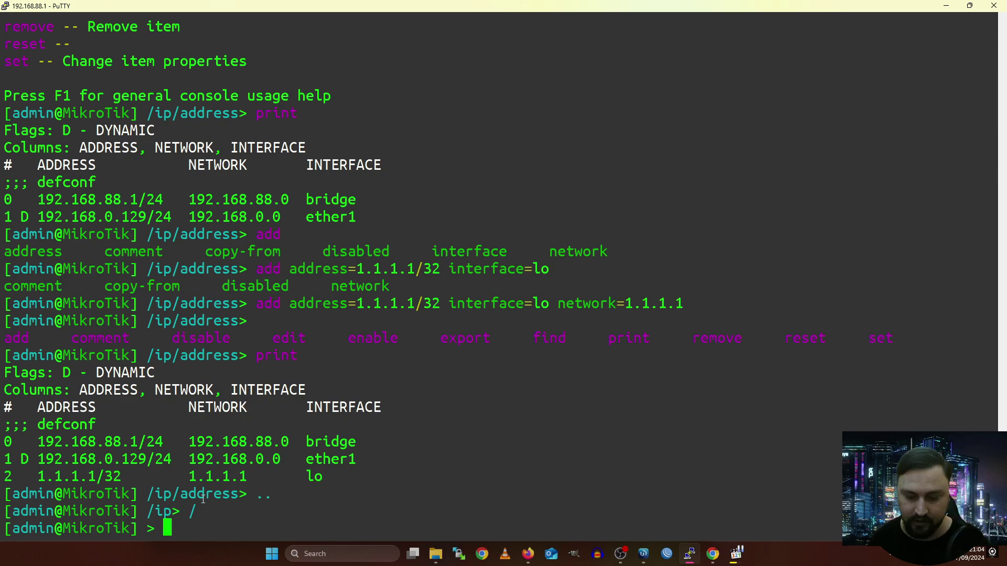
From the root prompt, add 2.2.2.2/32 with network 2.2.2.2 on lo via ip/address/add.
text(ip/)
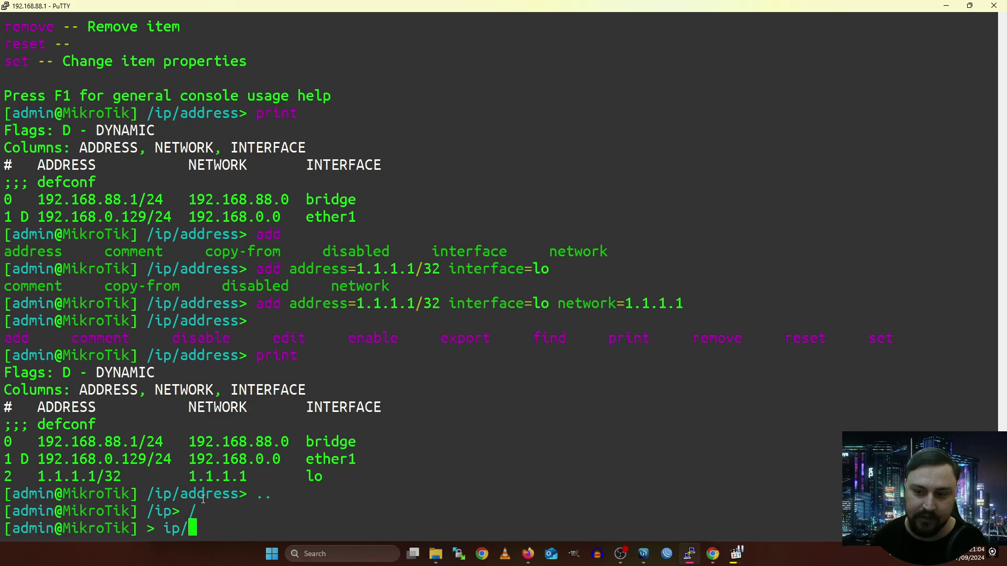
text(address/)
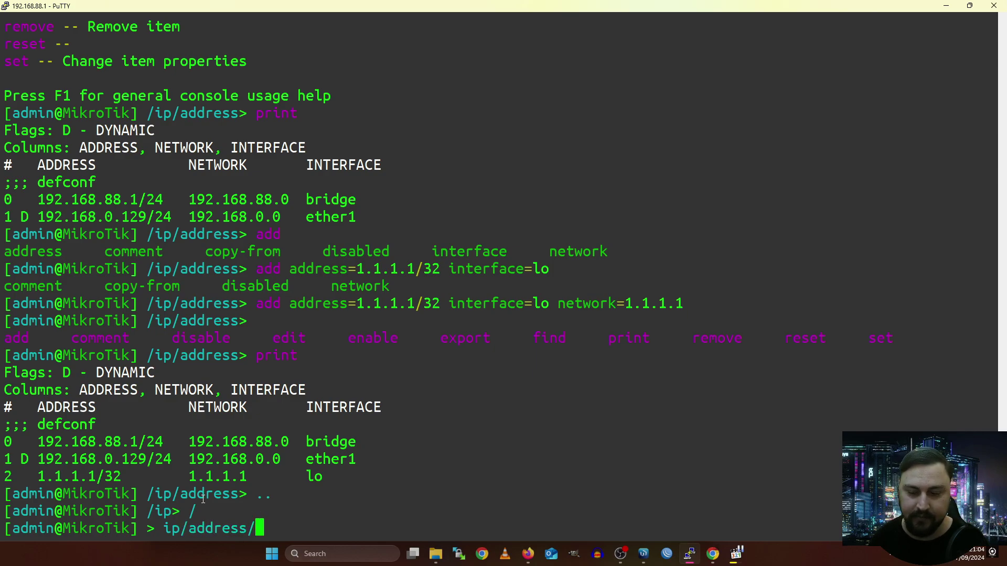
text(add )
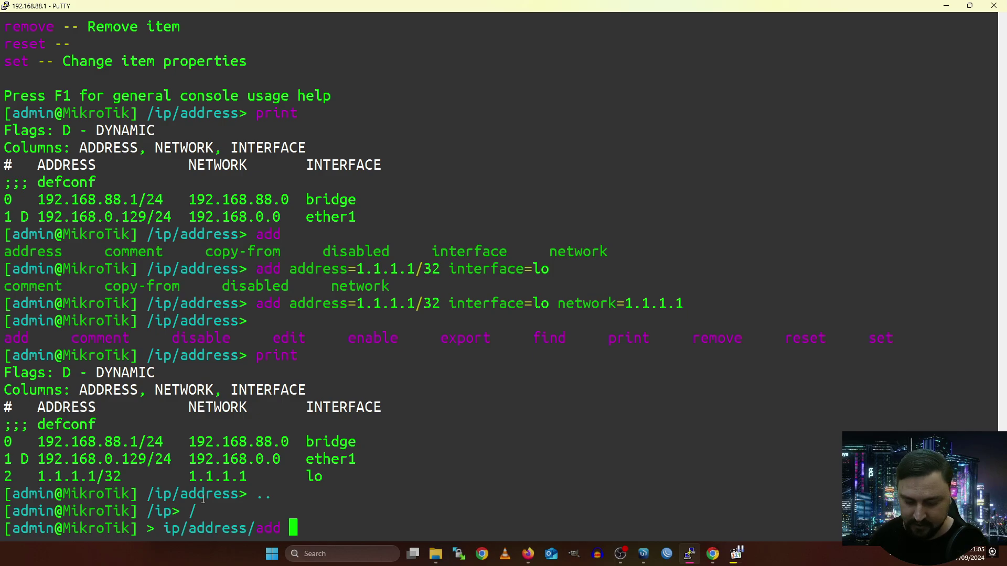
text(2.2.2.)
key(BackSpace)
key(BackSpace)
key(BackSpace)
key(BackSpace)
key(BackSpace)
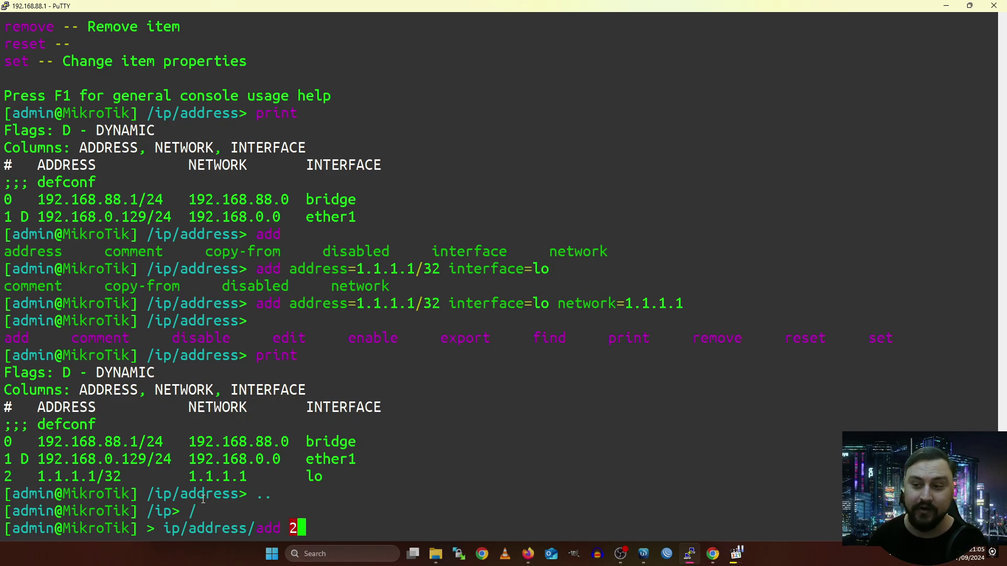
key(BackSpace)
key(Tab)
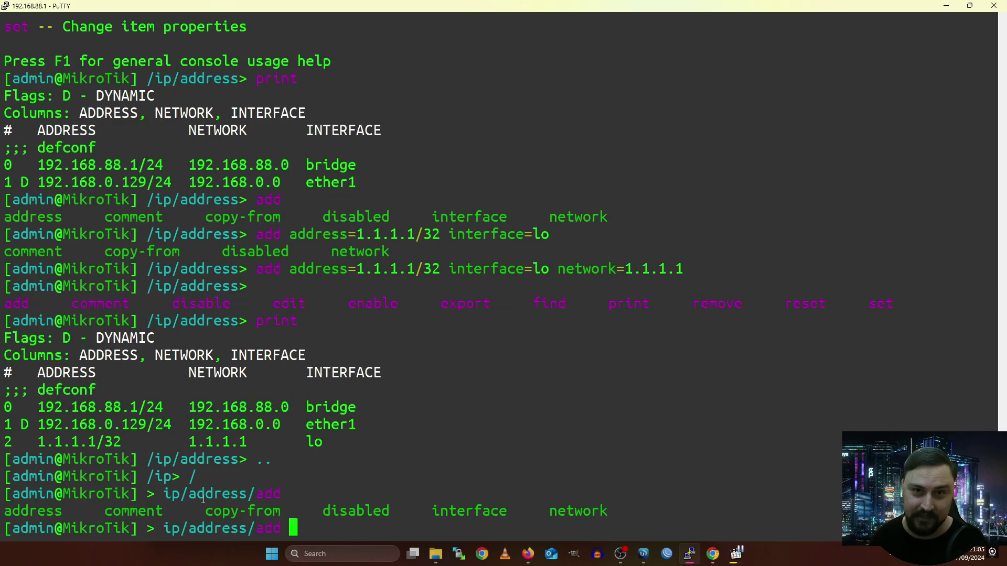
text(address=)
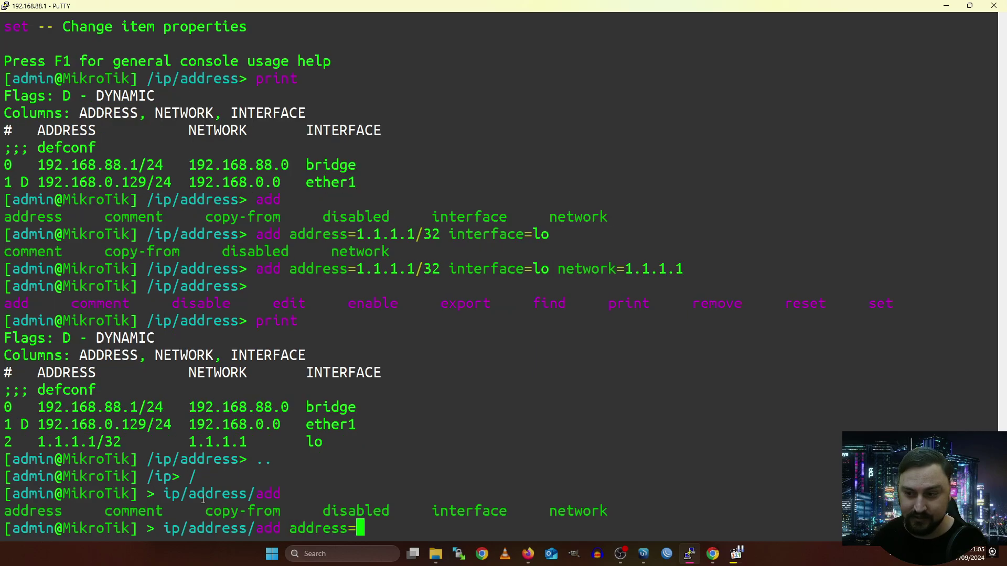
text(2.2.2.2)
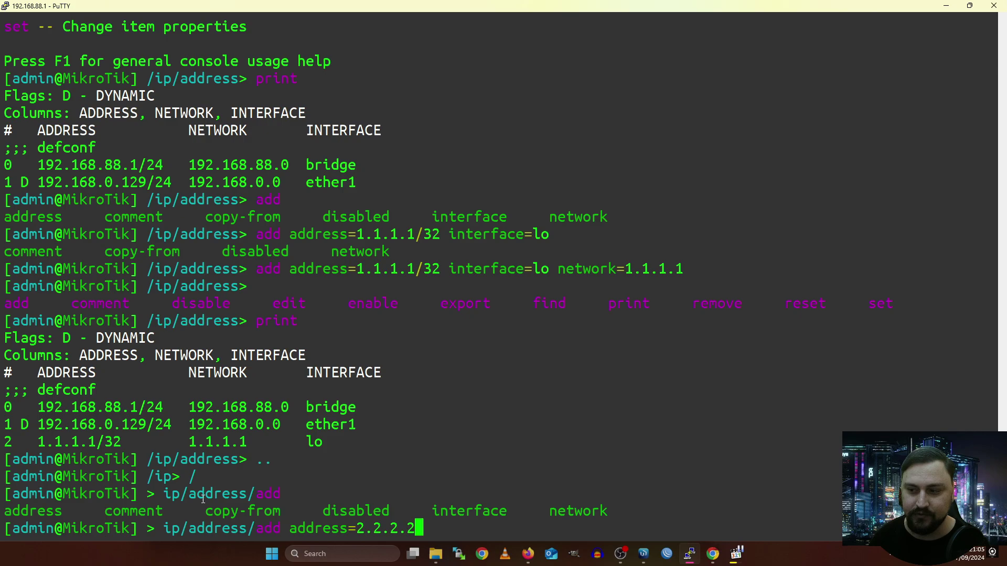
text(/32 in)
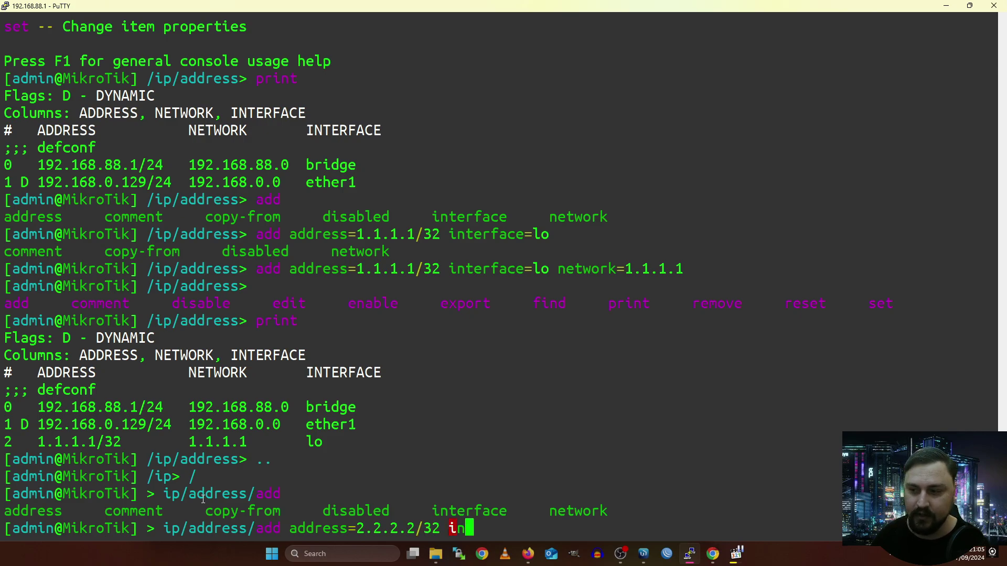
key(Tab)
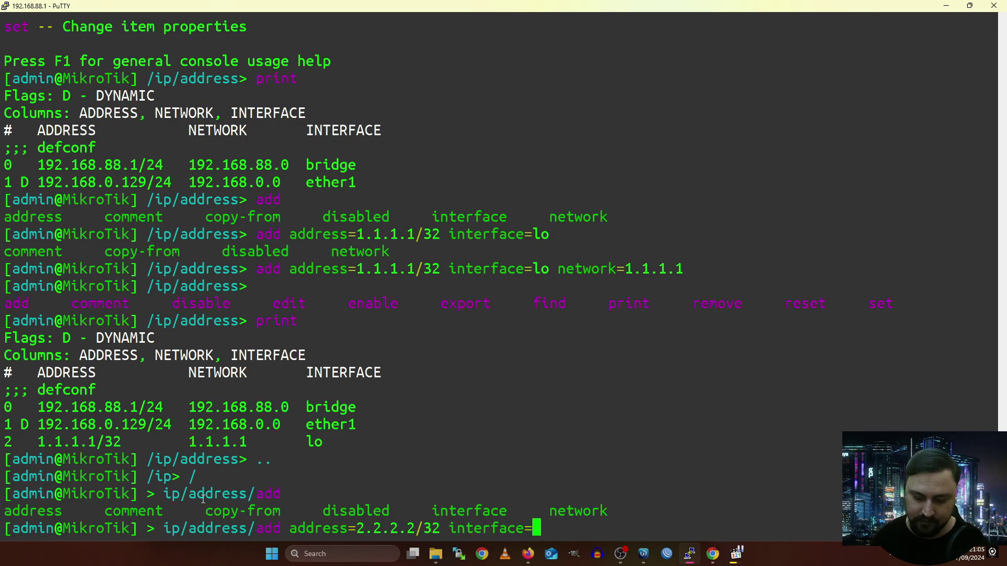
text(lo)
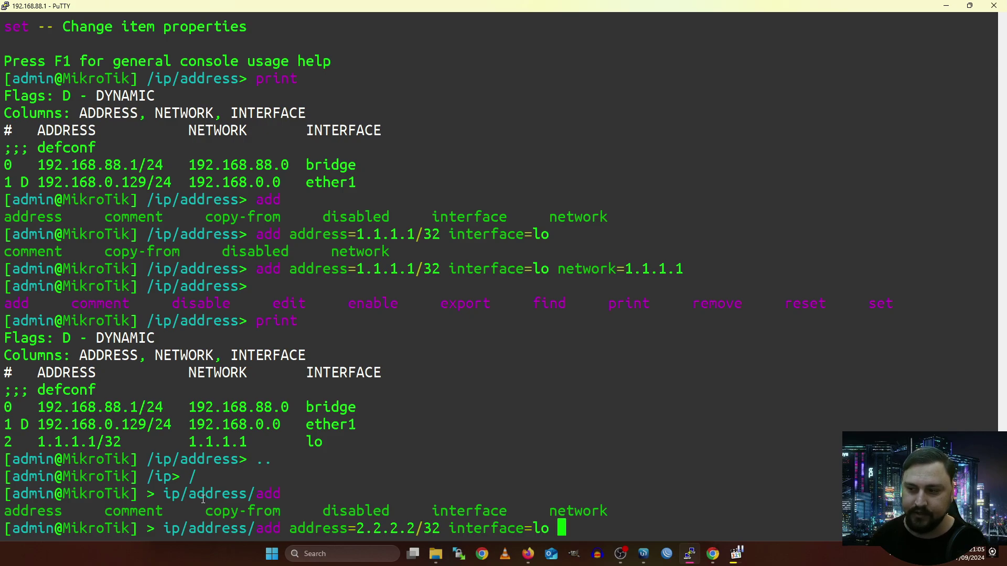
text( ne)
key(Tab)
text(2.2.2.2)
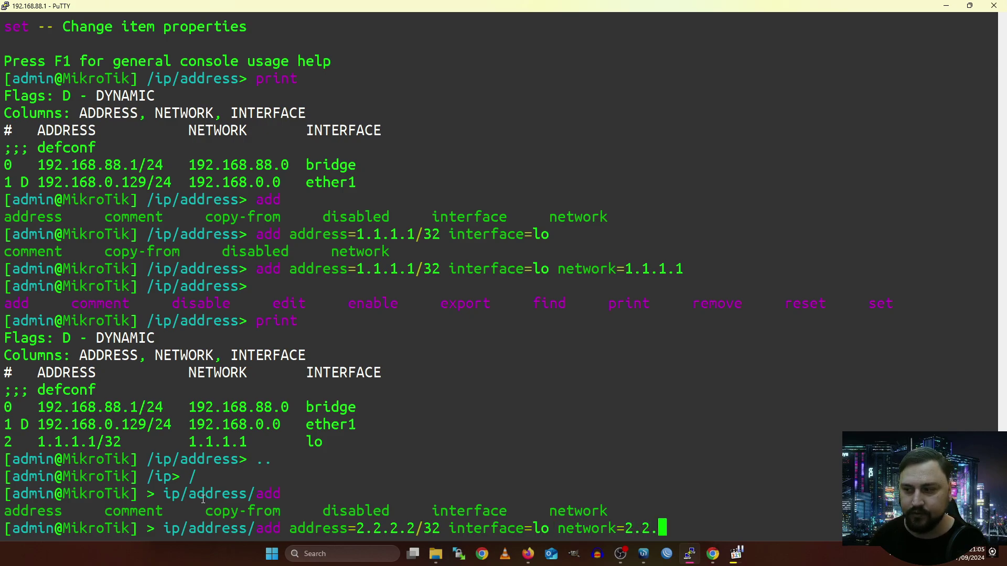
key(Return)
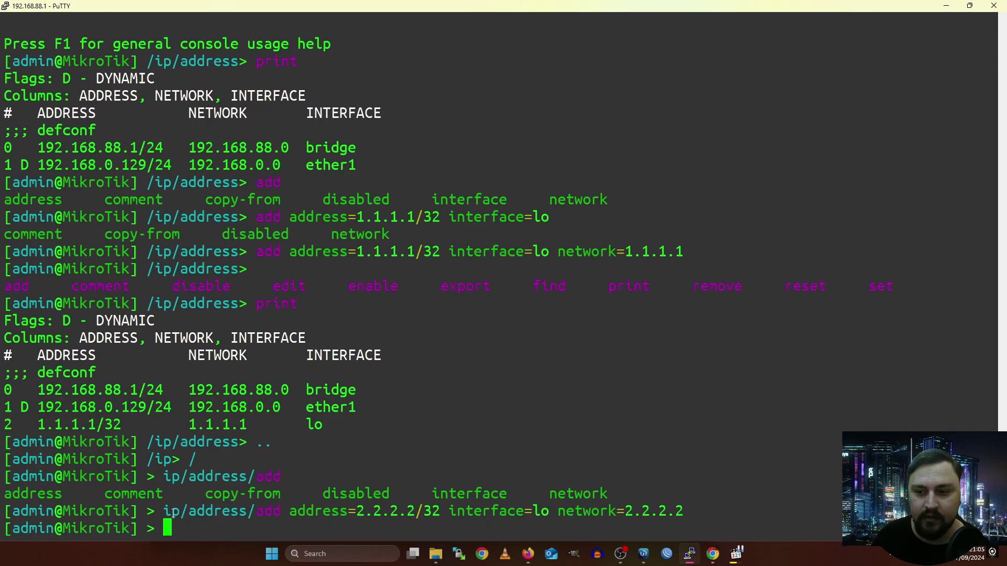
drag(254, 511, 165, 504)
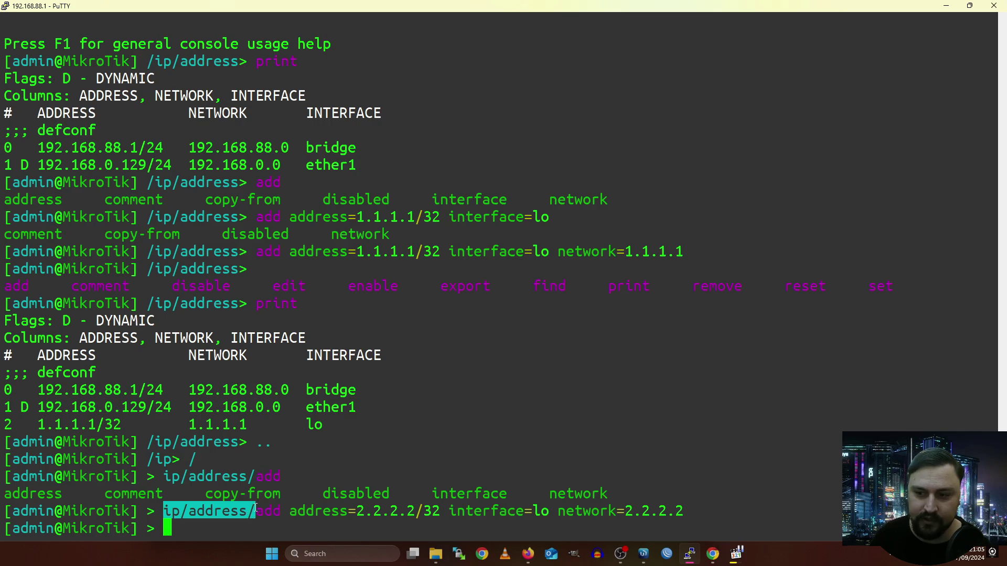
drag(253, 511, 435, 507)
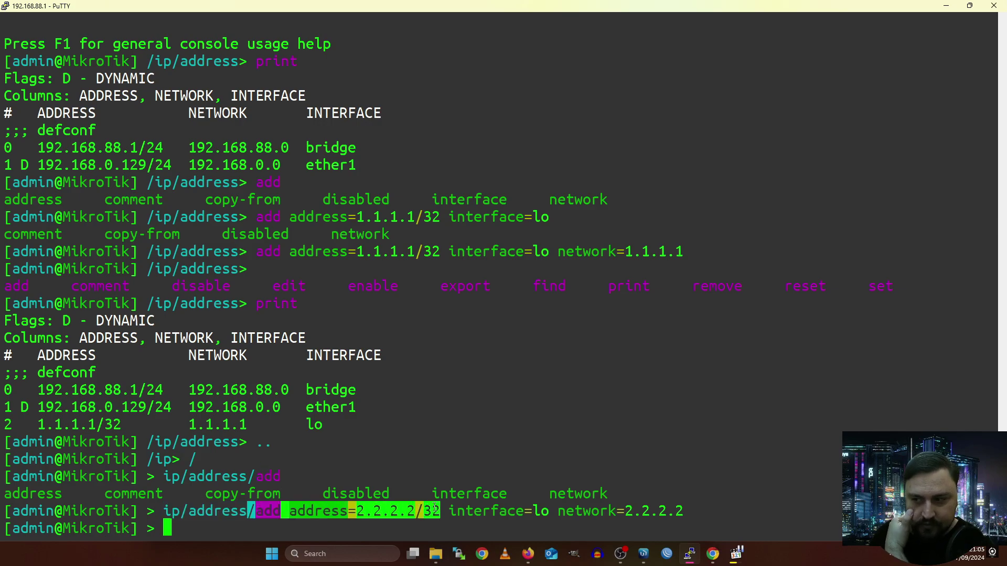
click(405, 524)
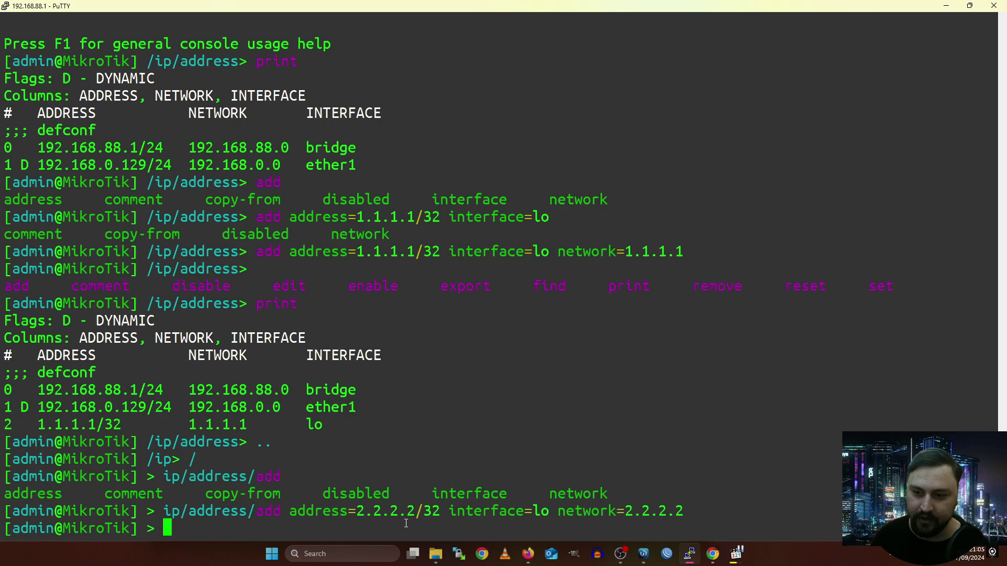
Run ip/address/print to confirm 2.2.2.2/32, then list root commands through zerotier and export.
text(ip/address/print)
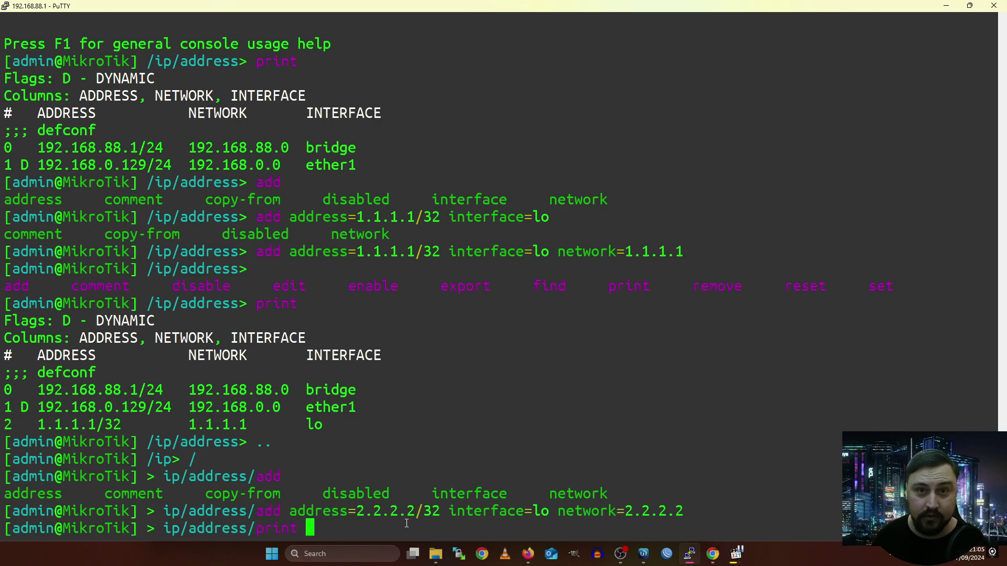
key(Return)
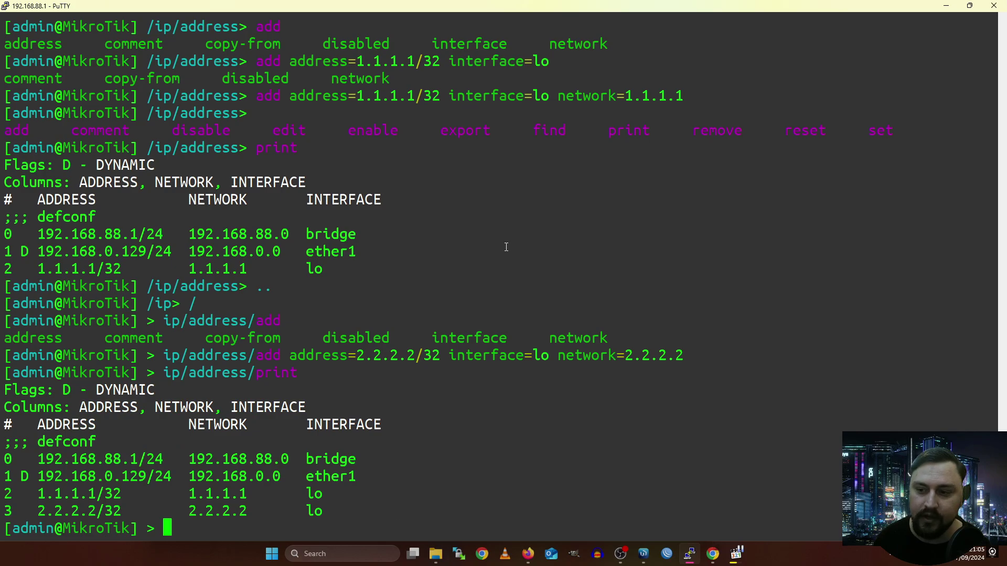
drag(231, 523, 191, 476)
click(231, 504)
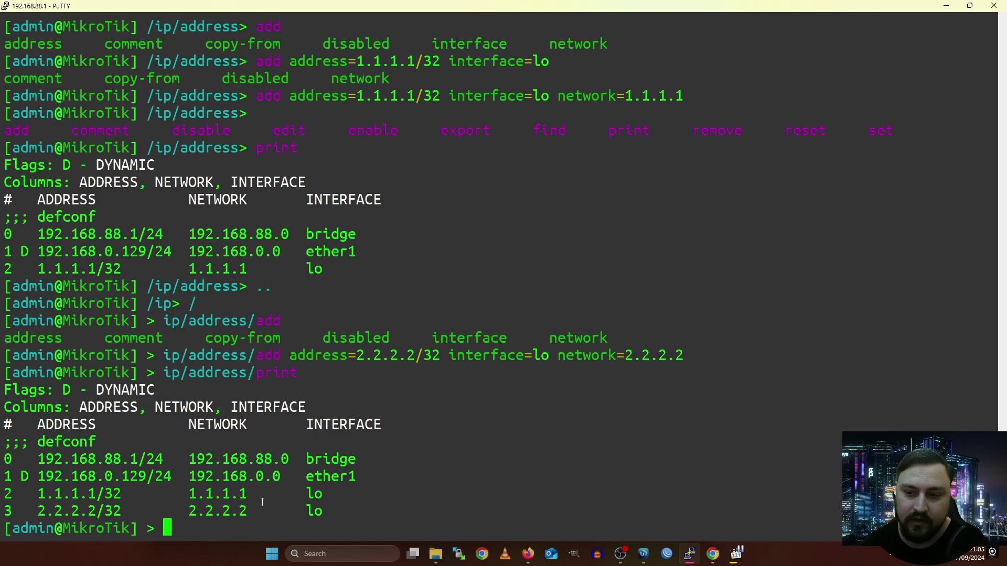
key(question)
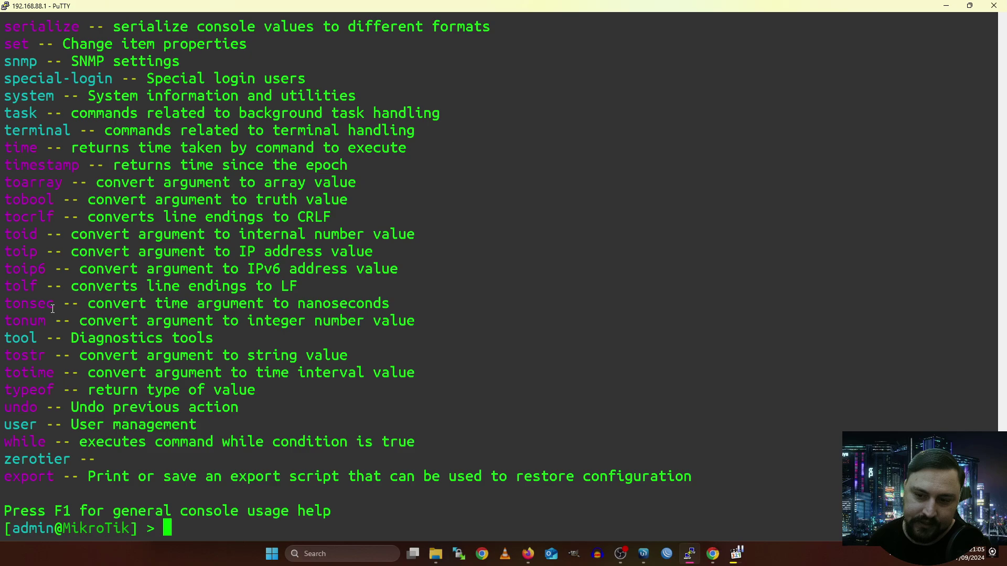
Point out the console help hint and bring up the general console usage help with F1.
drag(40, 522, 189, 519)
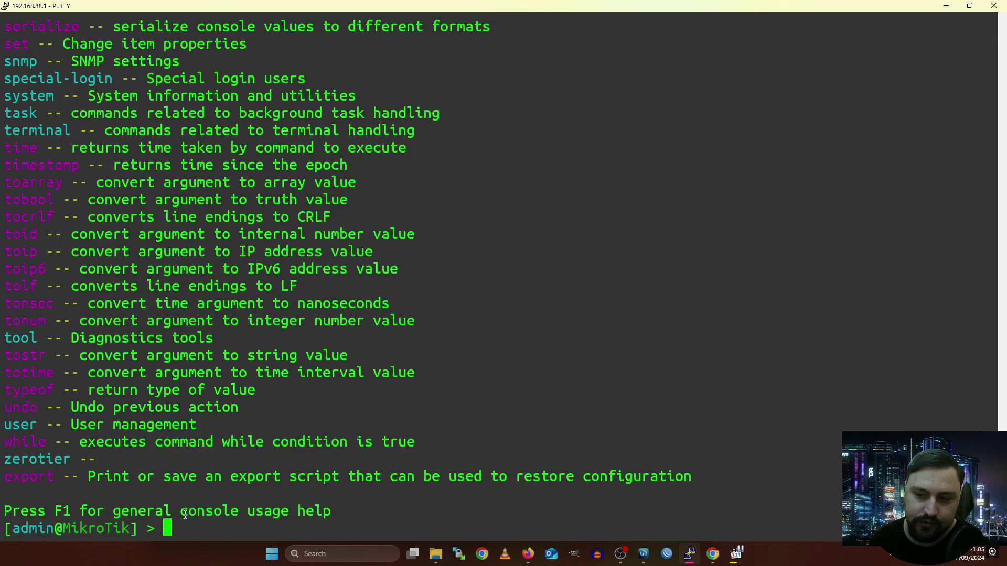
double_click(179, 517)
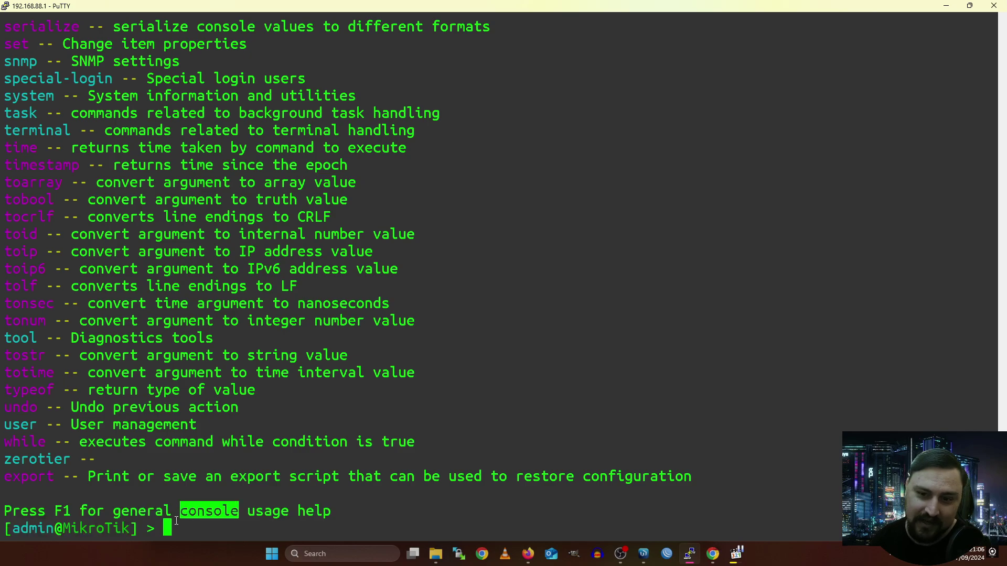
key(F1)
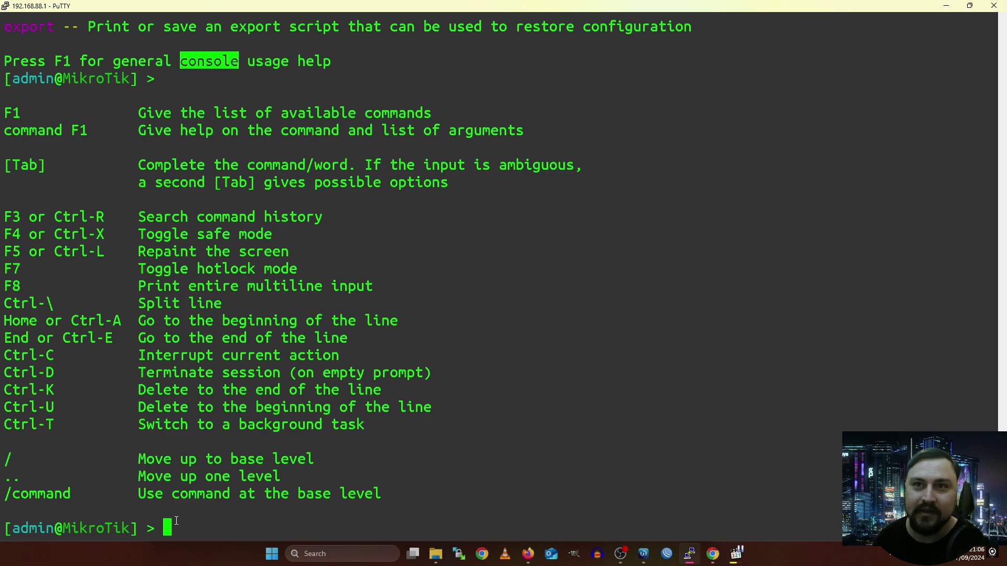
Highlight the help entries for listing commands and the [Tab] completion line.
drag(15, 112, 511, 126)
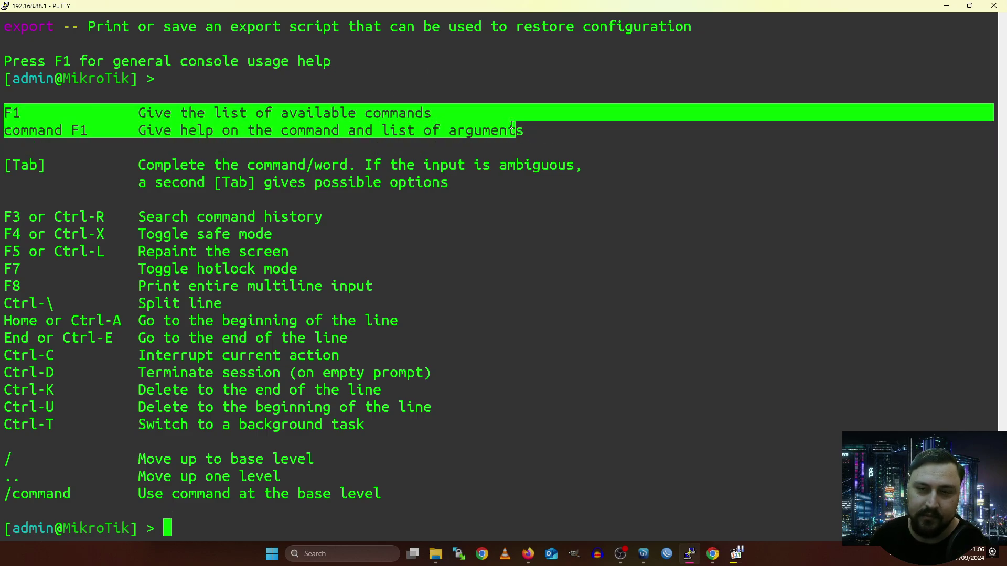
drag(8, 166, 378, 171)
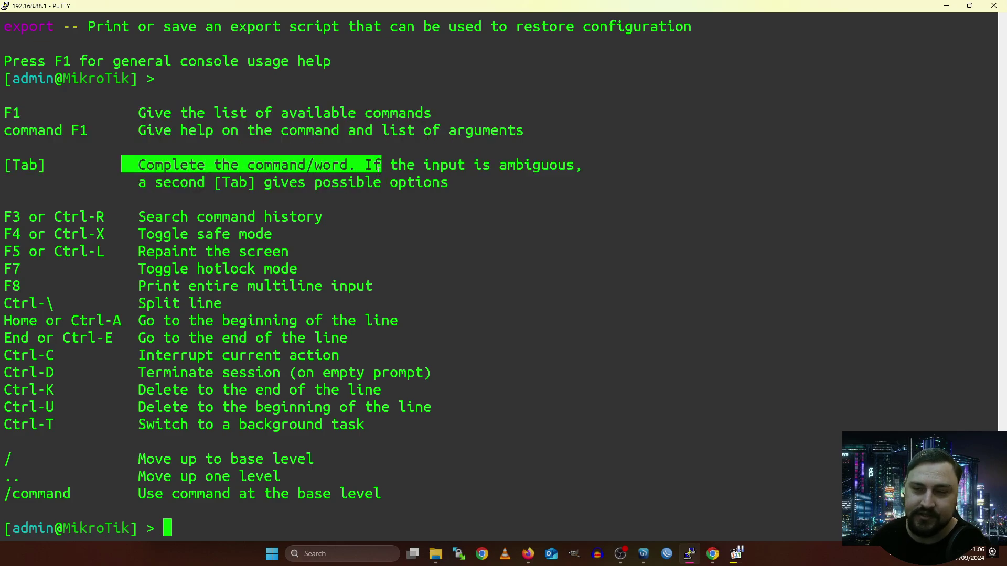
click(377, 170)
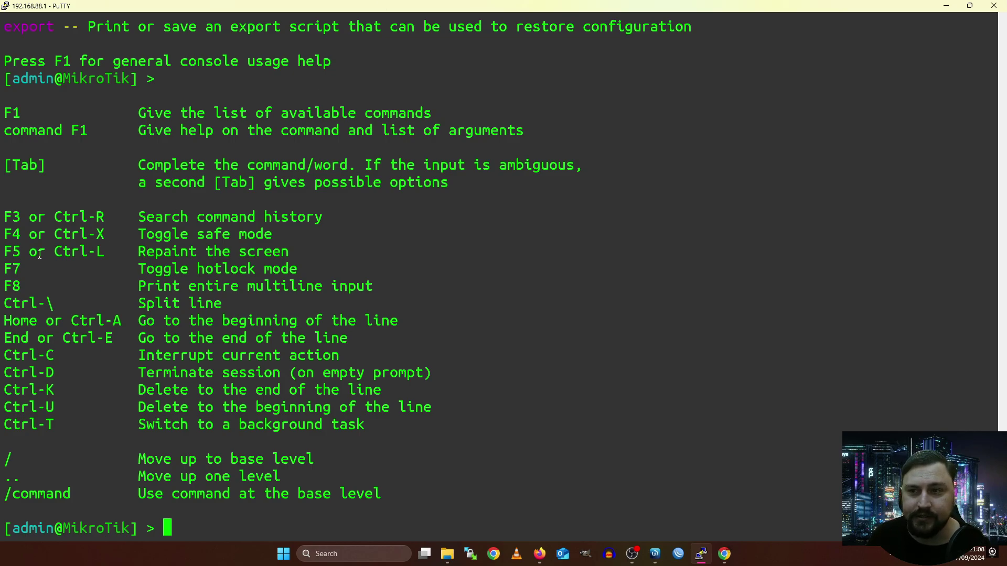
Point out the Ctrl-X and F4 Safe Mode shortcuts in the help text.
double_click(9, 235)
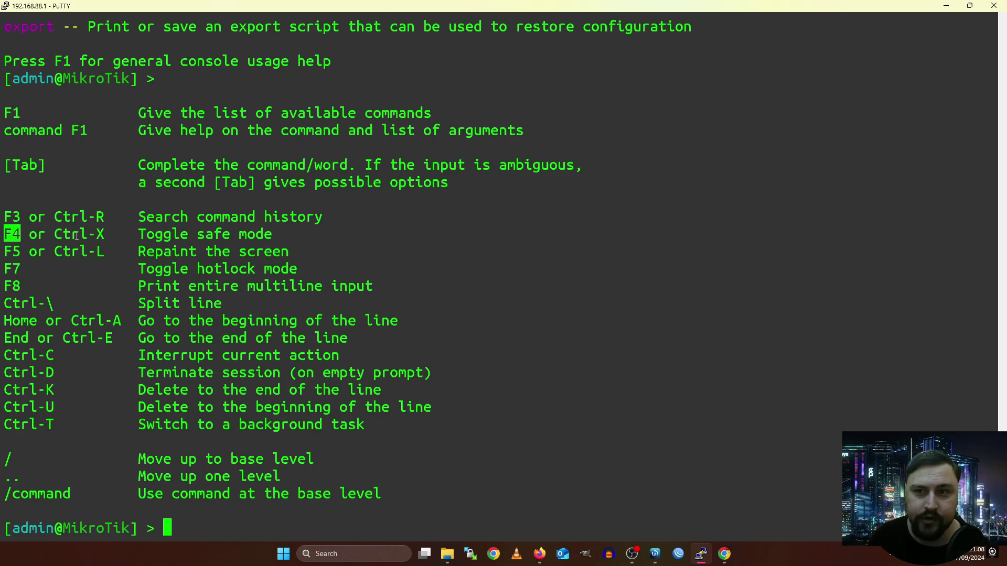
double_click(102, 235)
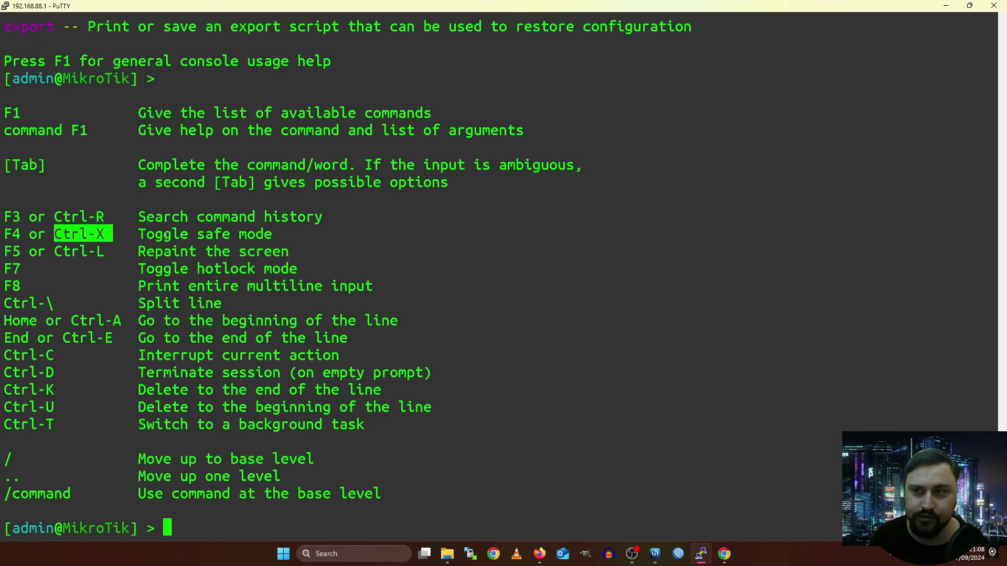
click(205, 240)
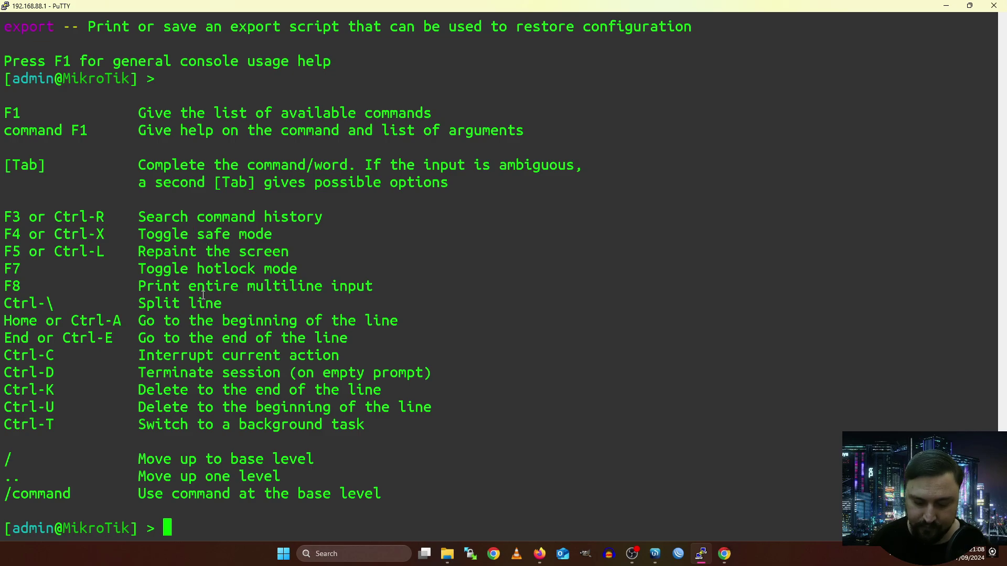
Take Safe Mode with Ctrl-X, note the Safe Mode taken message, then release it.
key(ctrl+x)
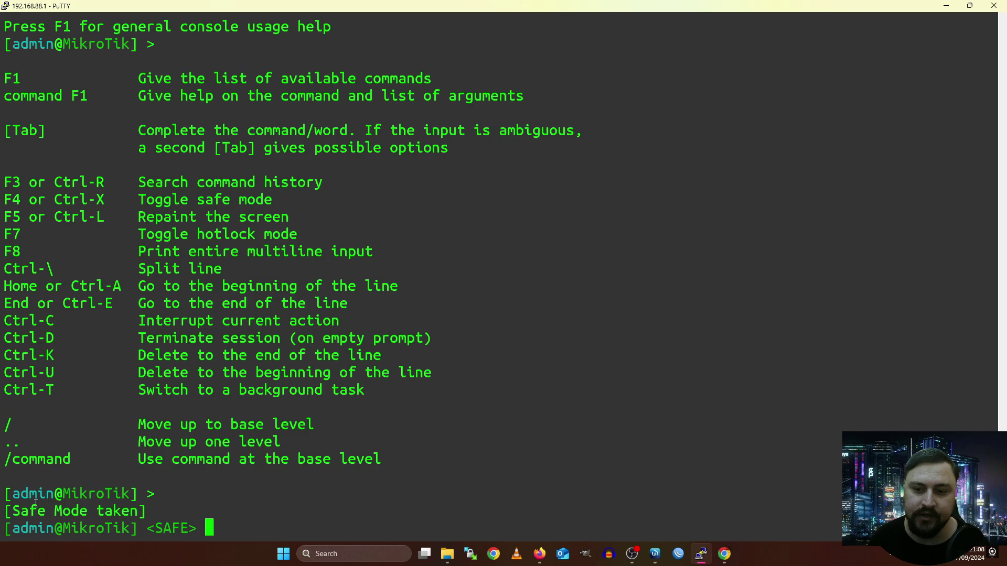
drag(11, 511, 218, 513)
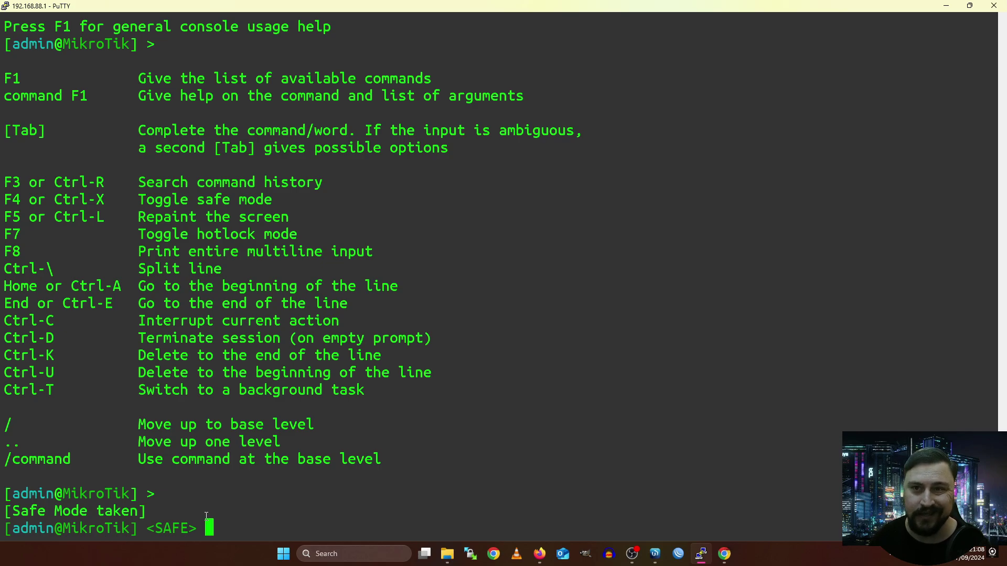
key(ctrl+x)
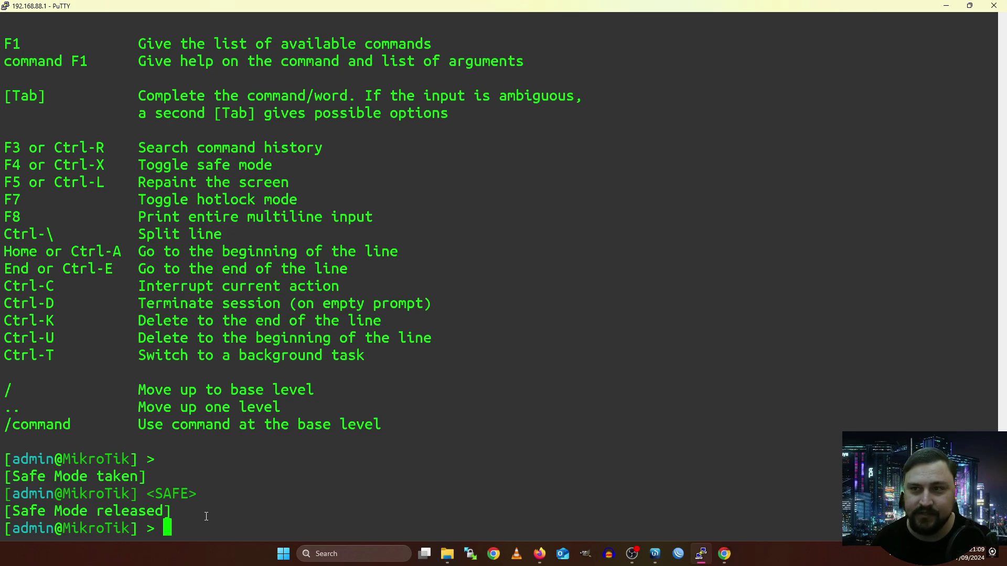
Turn on hotlock mode with F7 and type the command ip/address/add disabled=.
key(F7)
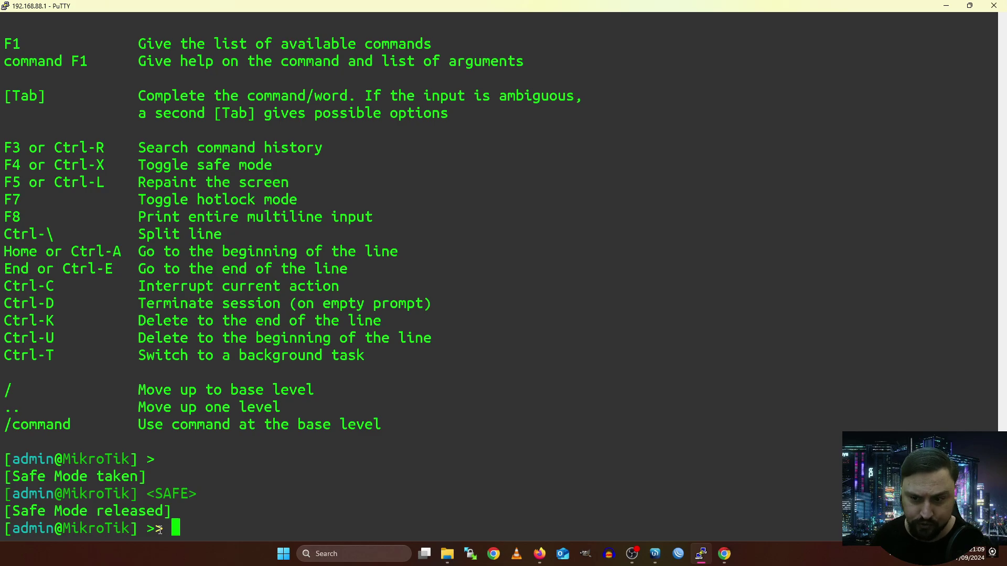
text(ip)
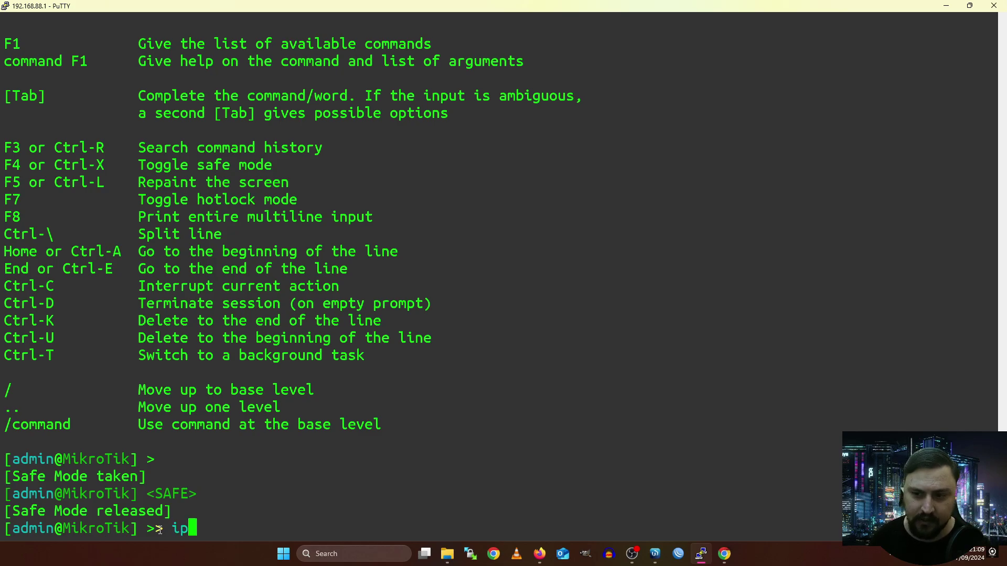
text(/)
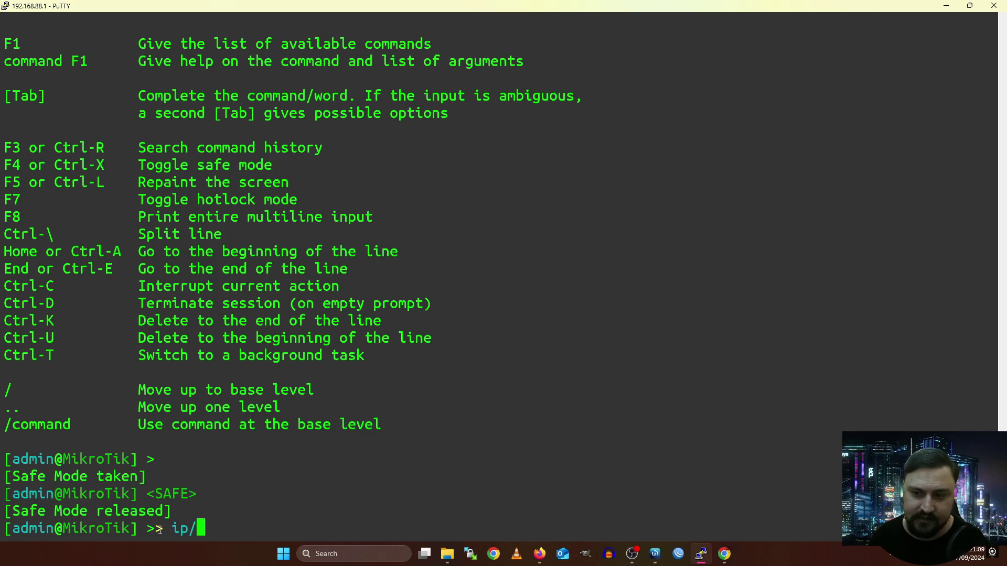
text(address/)
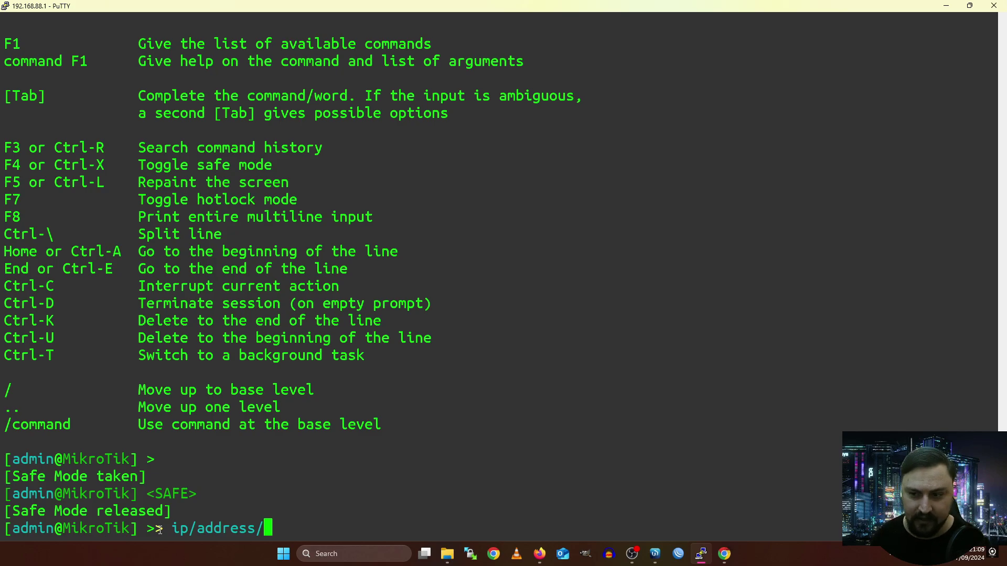
text(add disabled=)
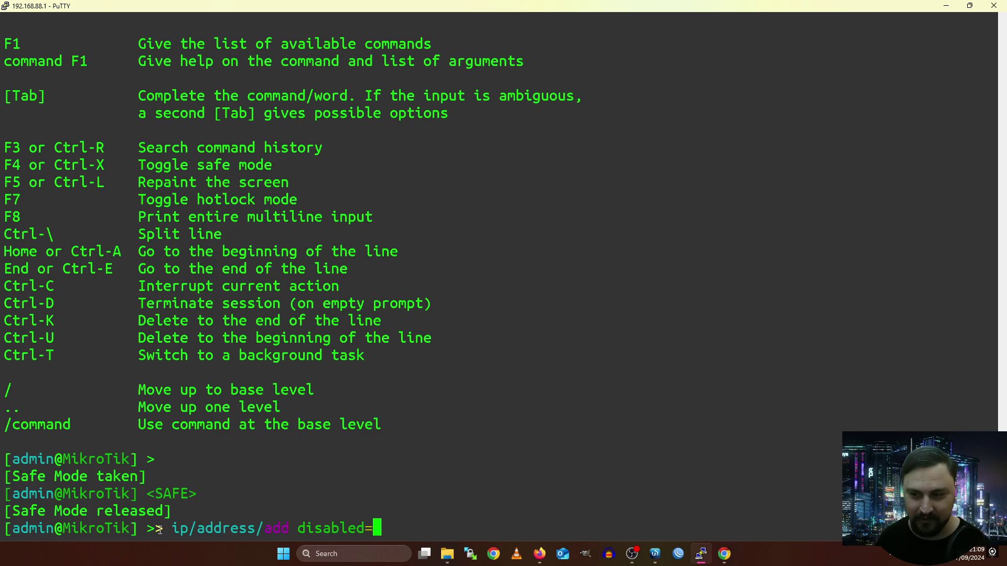
key(BackSpace)
key(BackSpace)
key(BackSpace)
key(BackSpace)
key(BackSpace)
key(BackSpace)
key(BackSpace)
key(BackSpace)
key(BackSpace)
key(BackSpace)
key(BackSpace)
key(BackSpace)
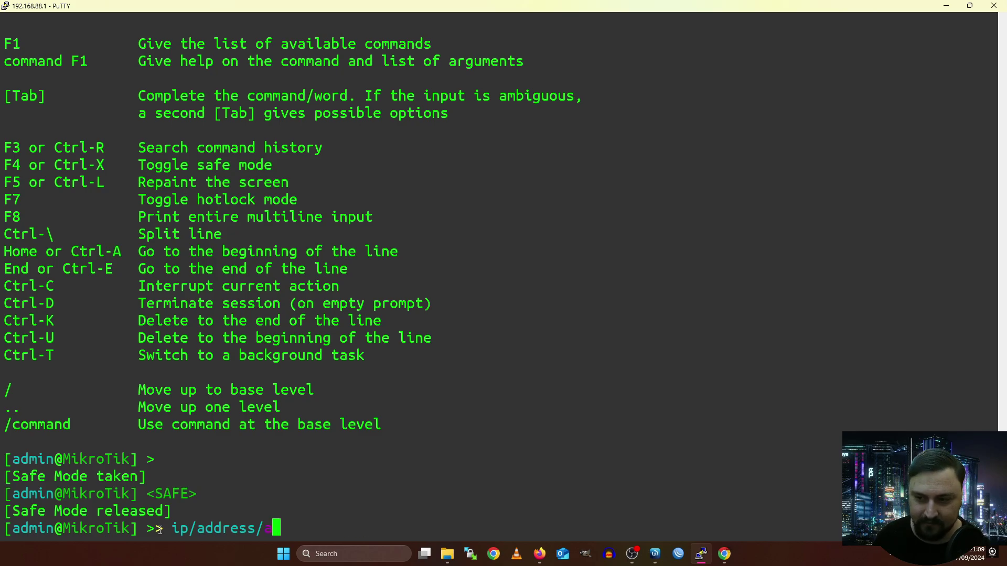
text(dd )
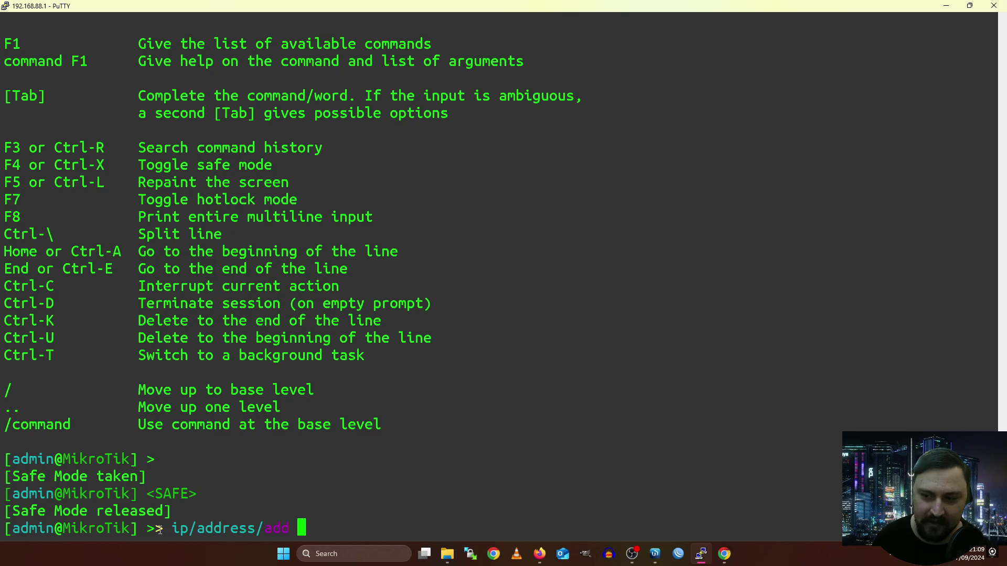
text(disabled=)
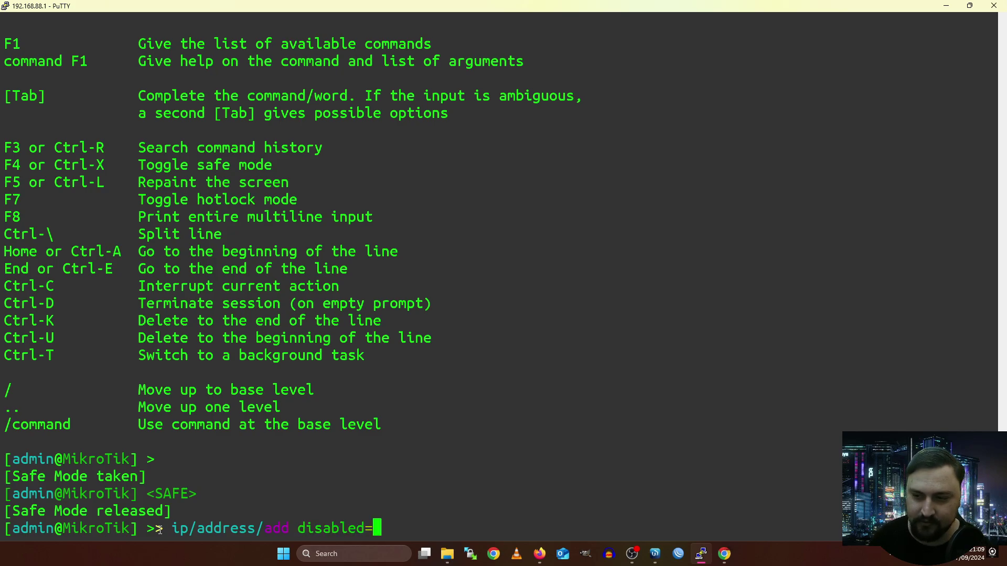
Replace disabled= with address=8.8.8.8, jump to line start and end, then clear it with Ctrl-U.
key(BackSpace)
key(BackSpace)
key(BackSpace)
key(BackSpace)
key(BackSpace)
key(BackSpace)
key(BackSpace)
key(BackSpace)
key(BackSpace)
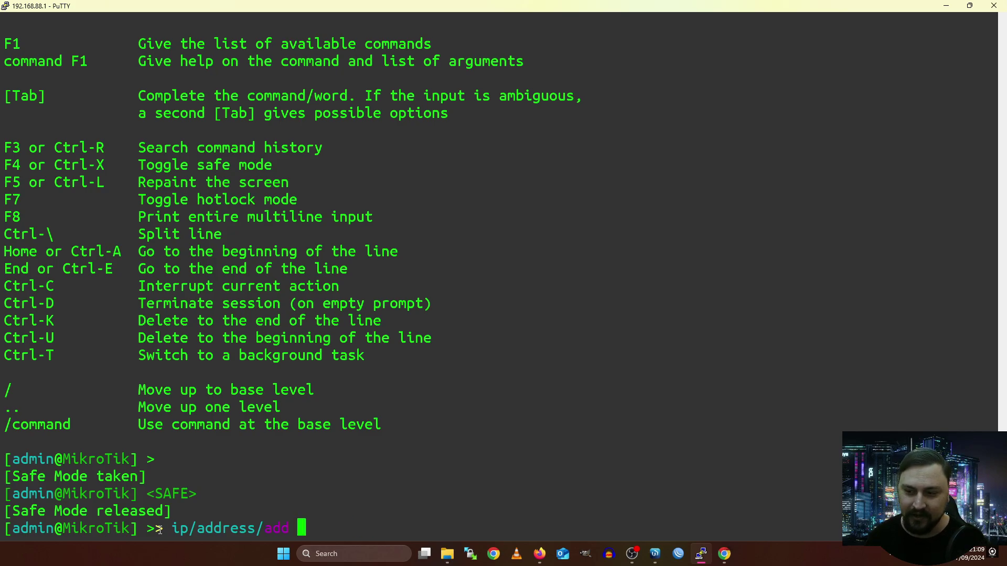
text(address=)
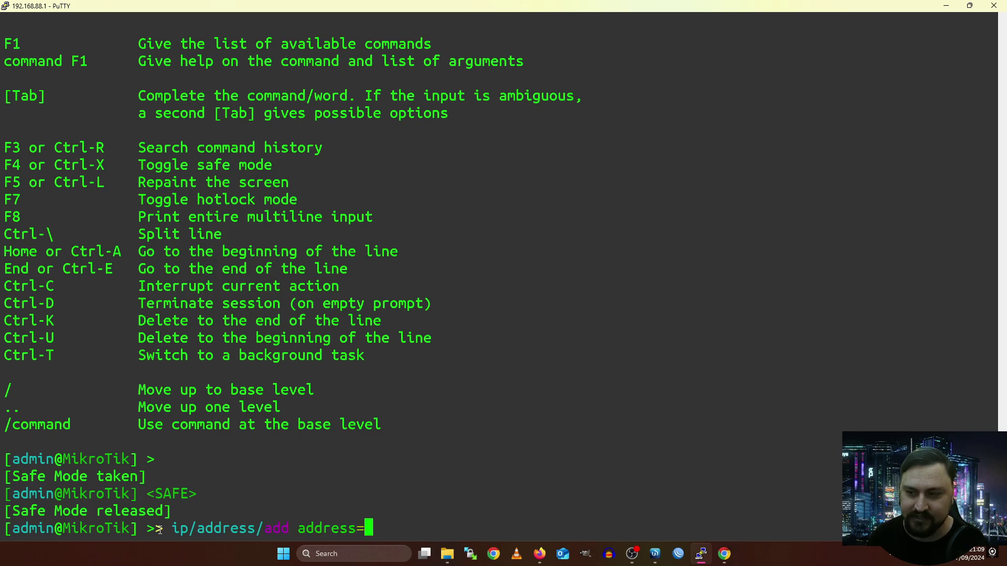
text(8.8.8.8)
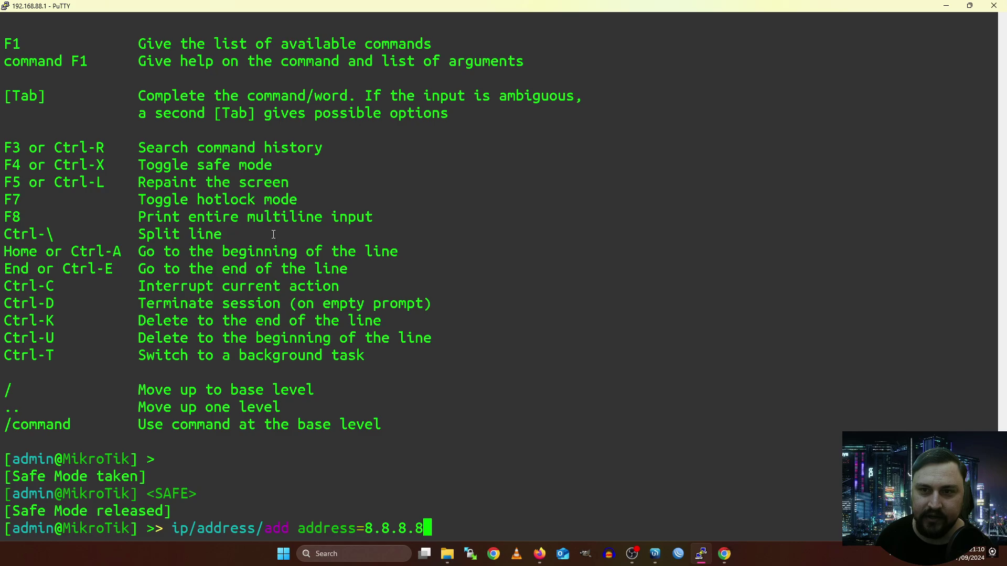
key(Home)
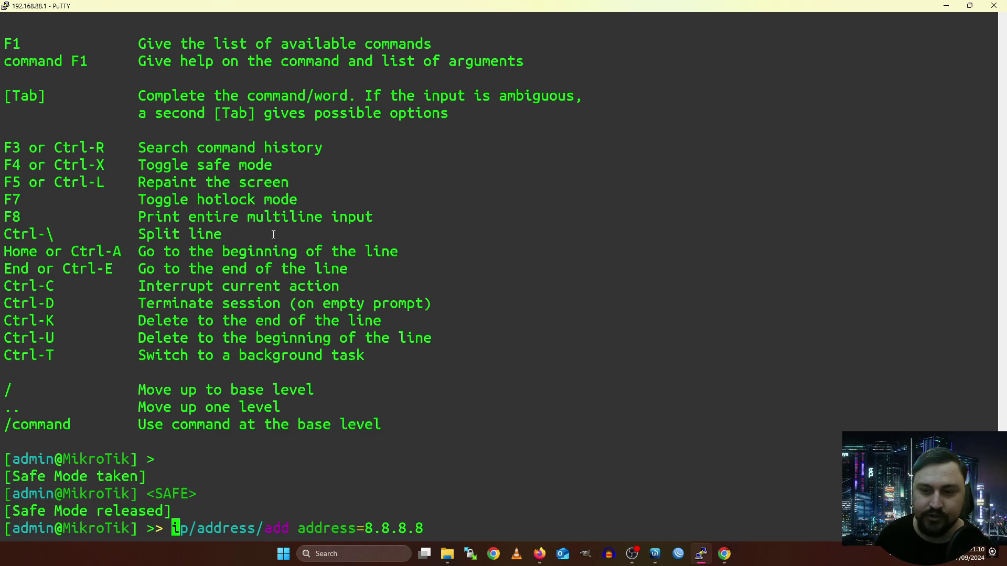
key(End)
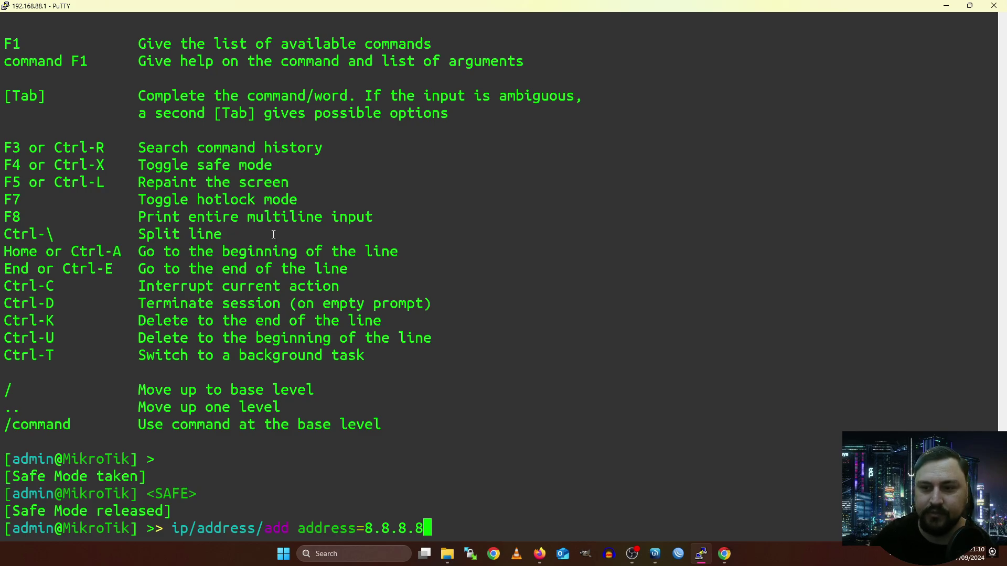
key(ctrl+u)
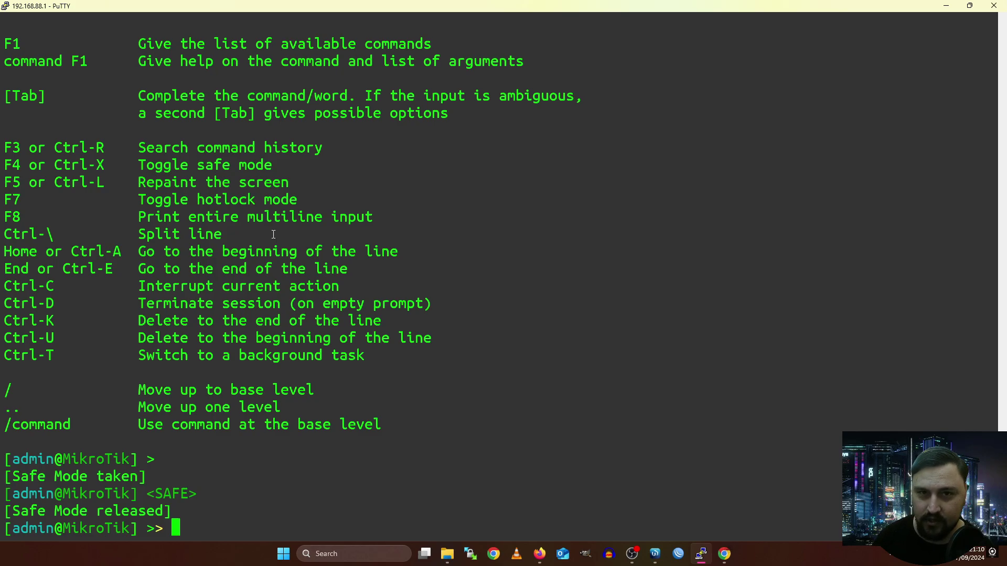
Leave hotlock mode with F7 and browse back through earlier address add and print commands.
key(F7)
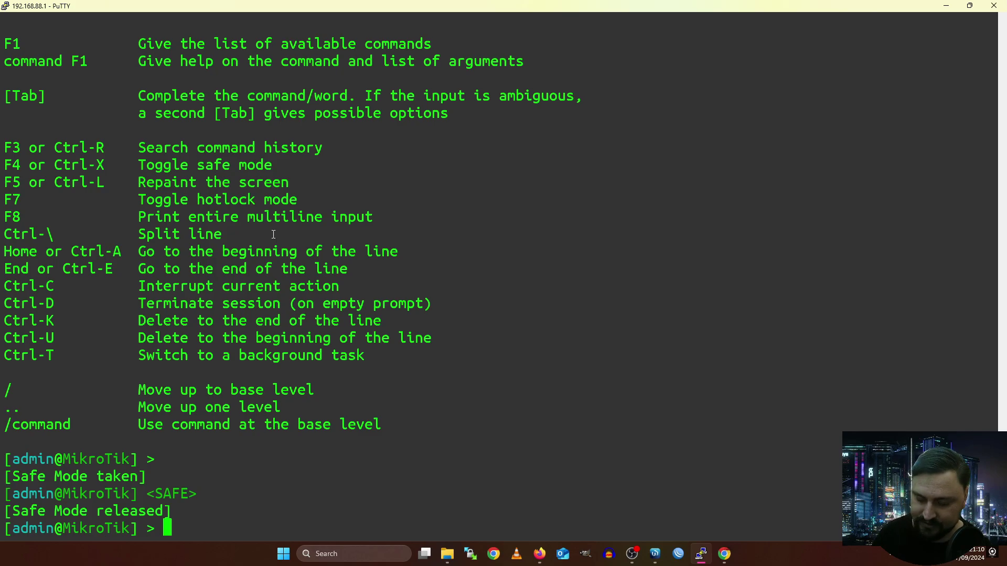
key(Up)
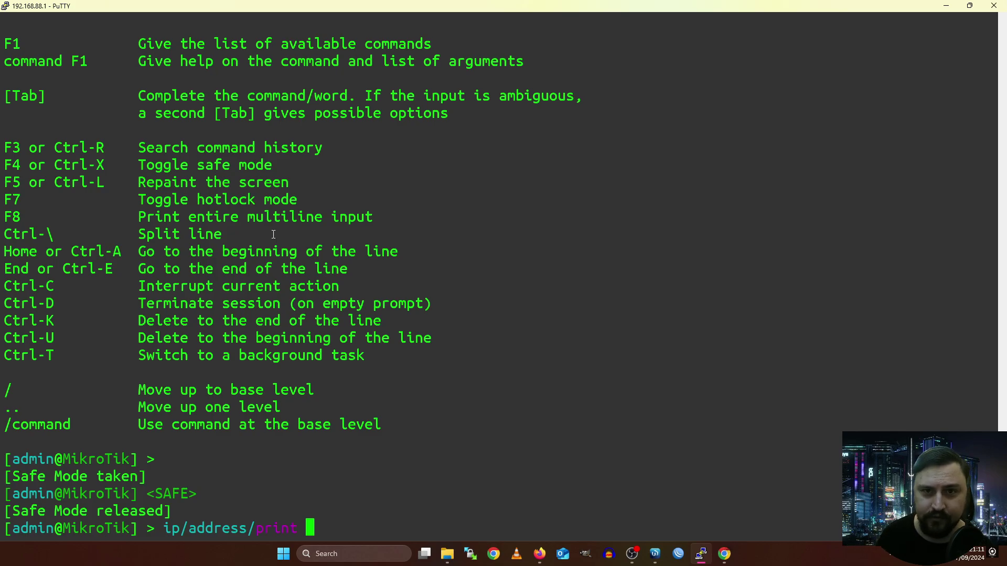
key(Up)
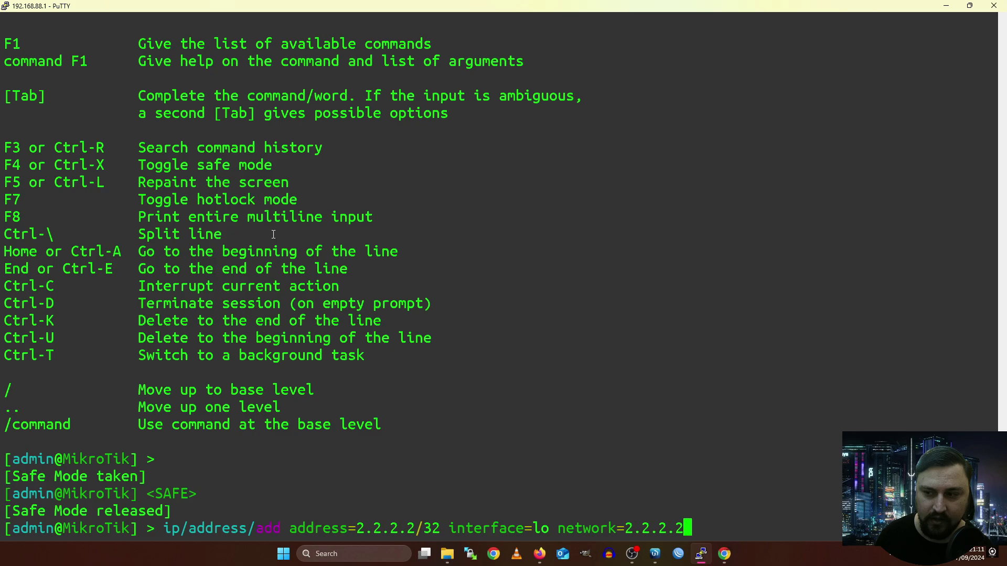
key(Up)
key(Up)
key(Up)
key(Up)
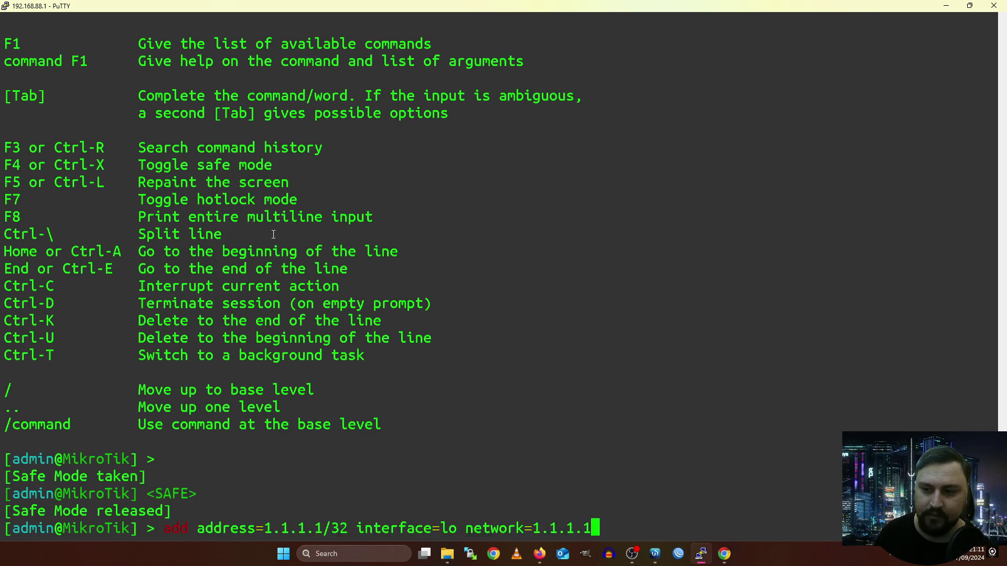
key(Up)
key(Up)
key(Up)
key(Up)
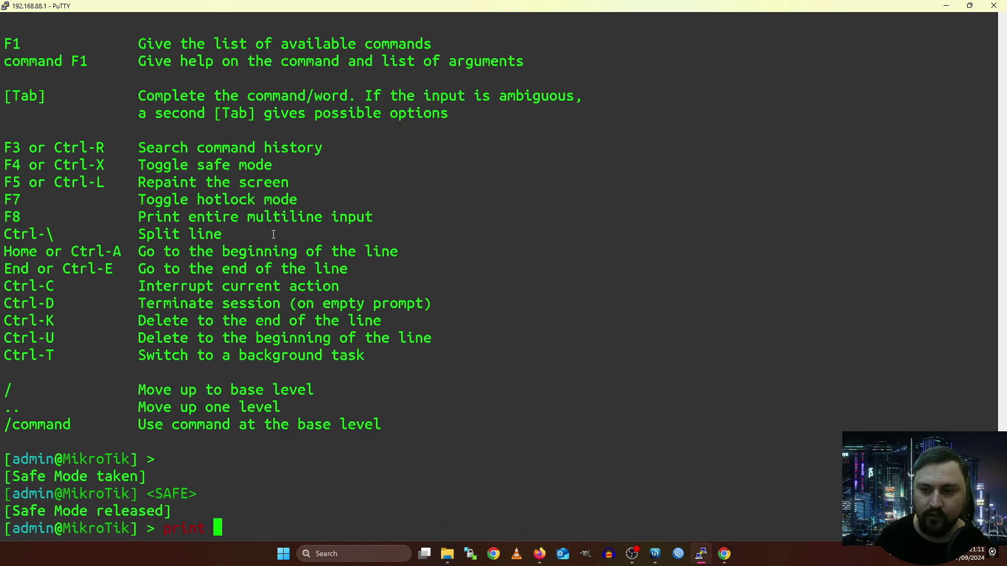
key(Up)
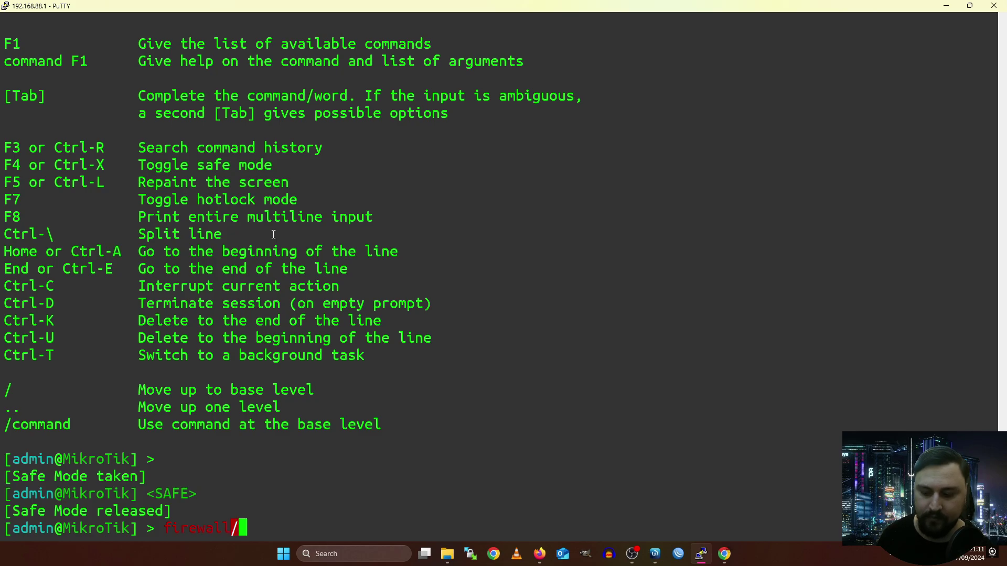
key(Up)
key(Up)
key(Up)
key(Up)
key(Up)
key(Up)
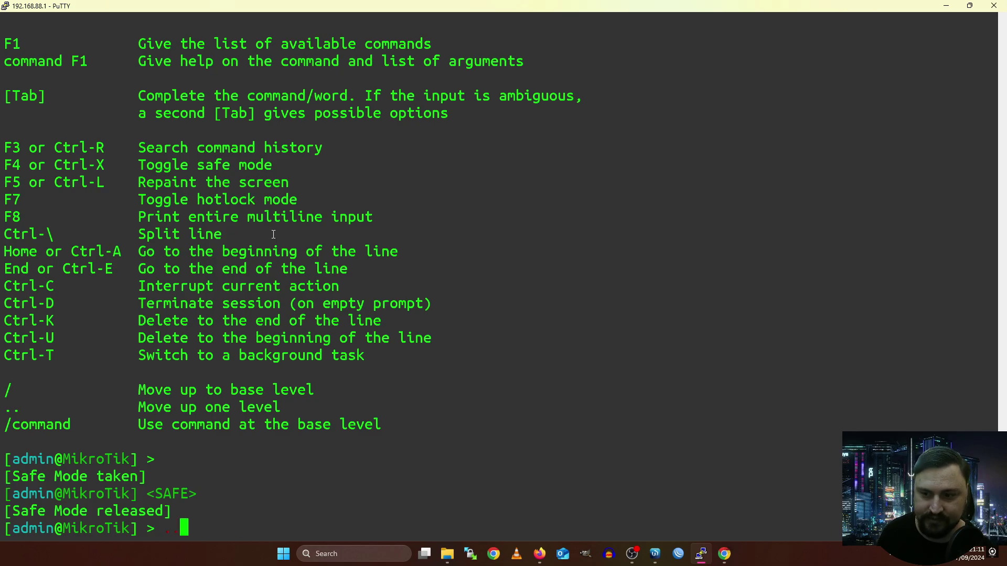
Return from the recalled history to an empty admin@MikroTik > prompt.
key(Up)
key(Up)
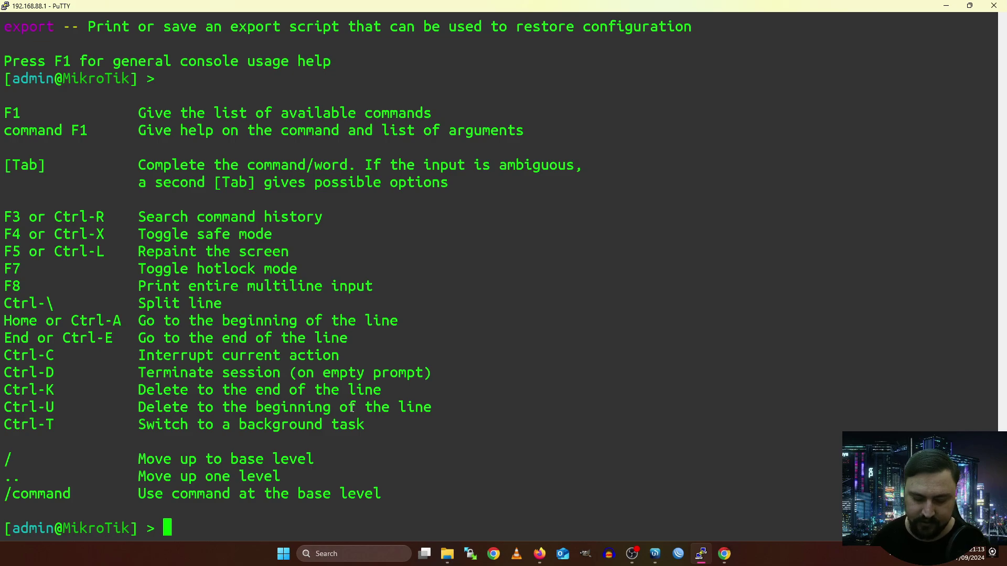
Build the command tool/mac-telnet host=AA:BB:CC:11:22:33 using Tab completion.
text(tool/)
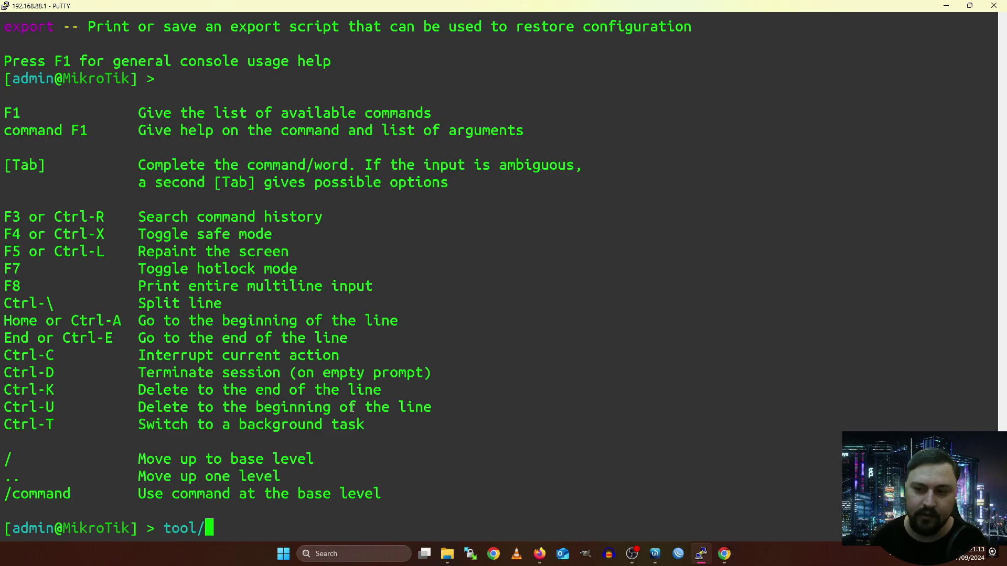
key(Tab)
key(Tab)
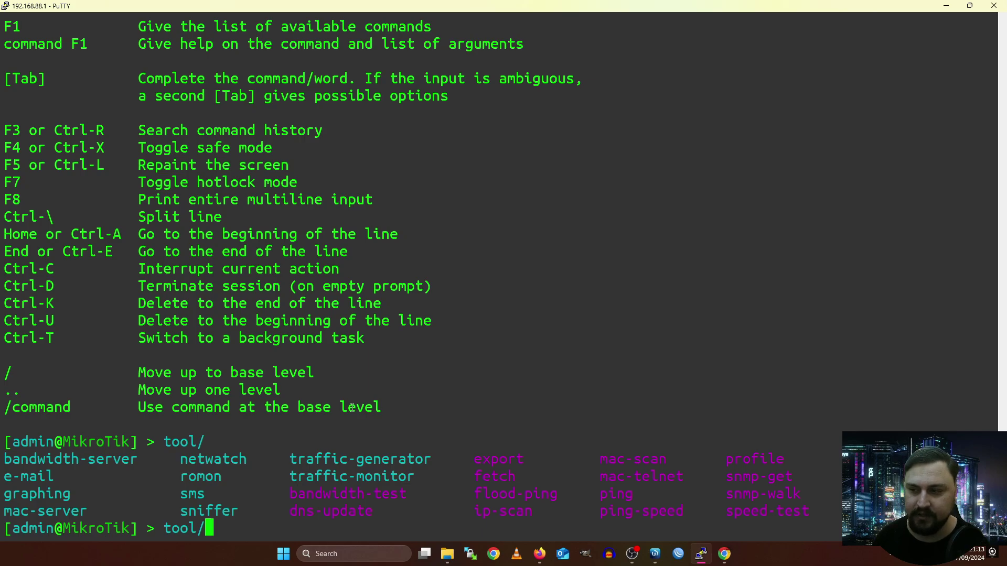
text(mac-t)
key(Tab)
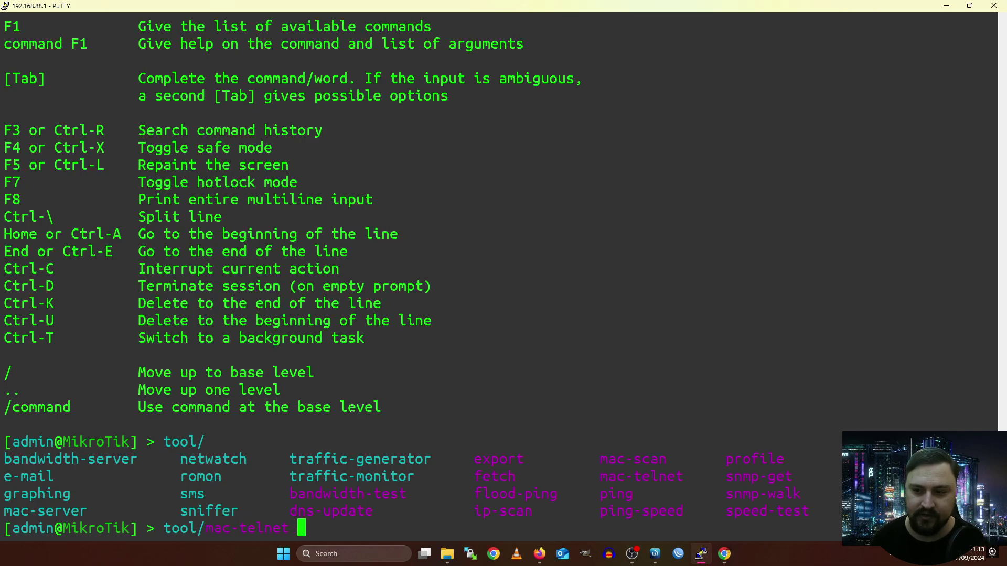
text(h)
key(Tab)
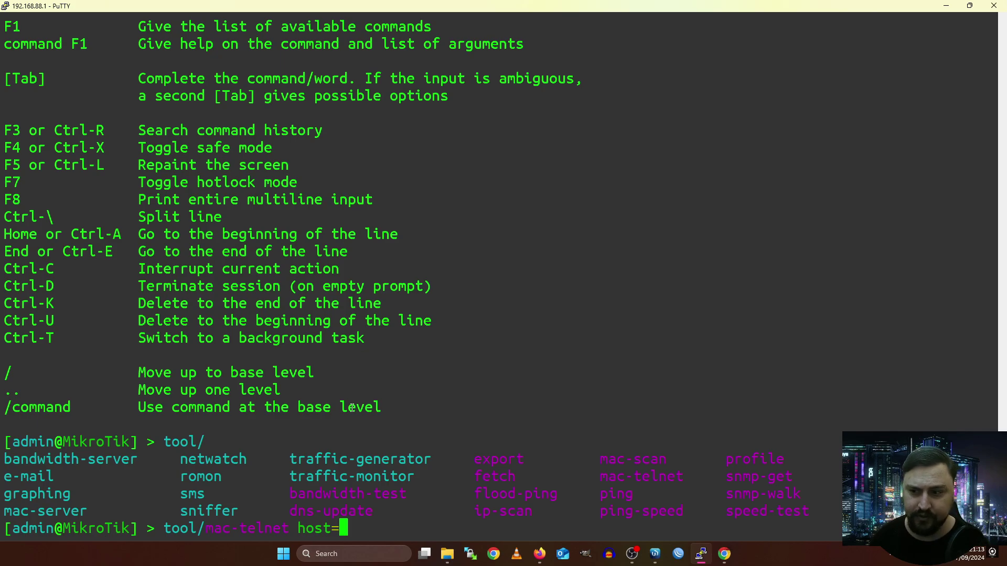
text(AA:BB)
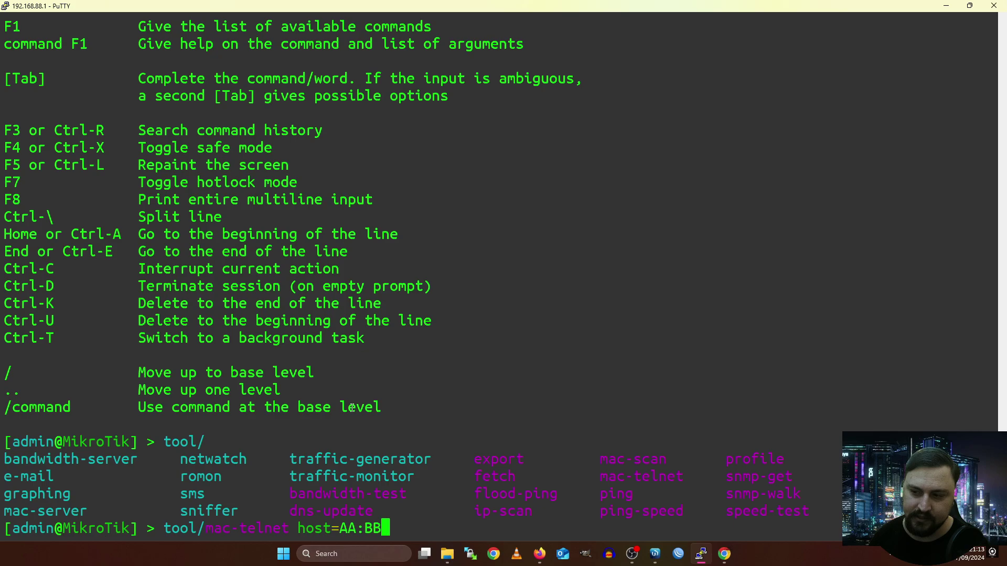
text(:CC:11:22)
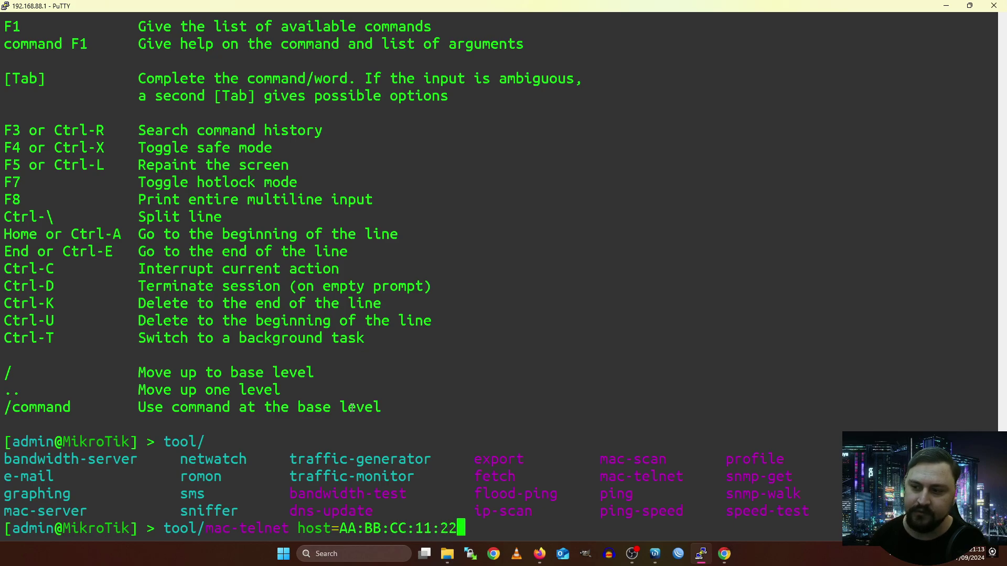
text(:33)
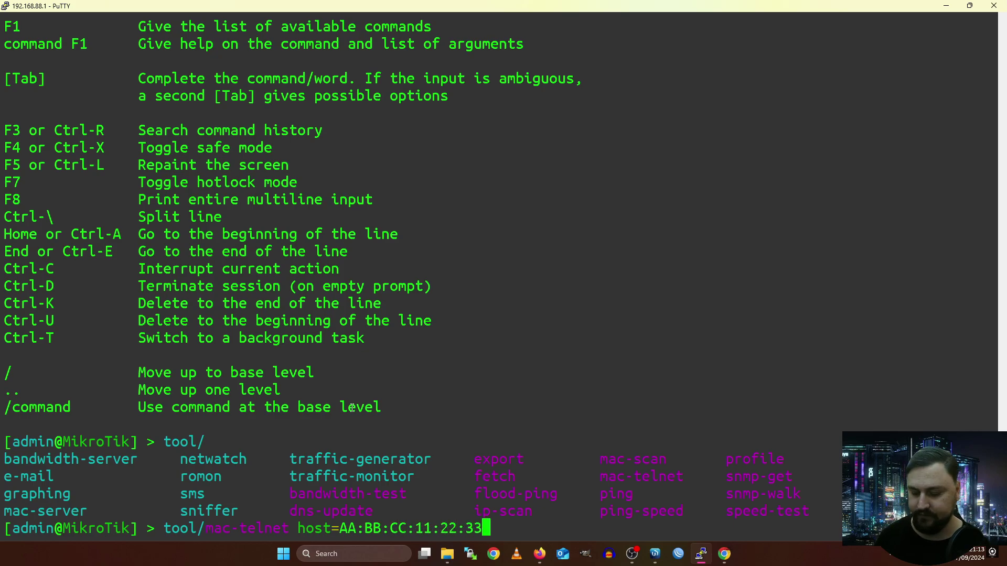
Run the mac-telnet connection, begin entering a login, then abort it with Ctrl-C.
key(Return)
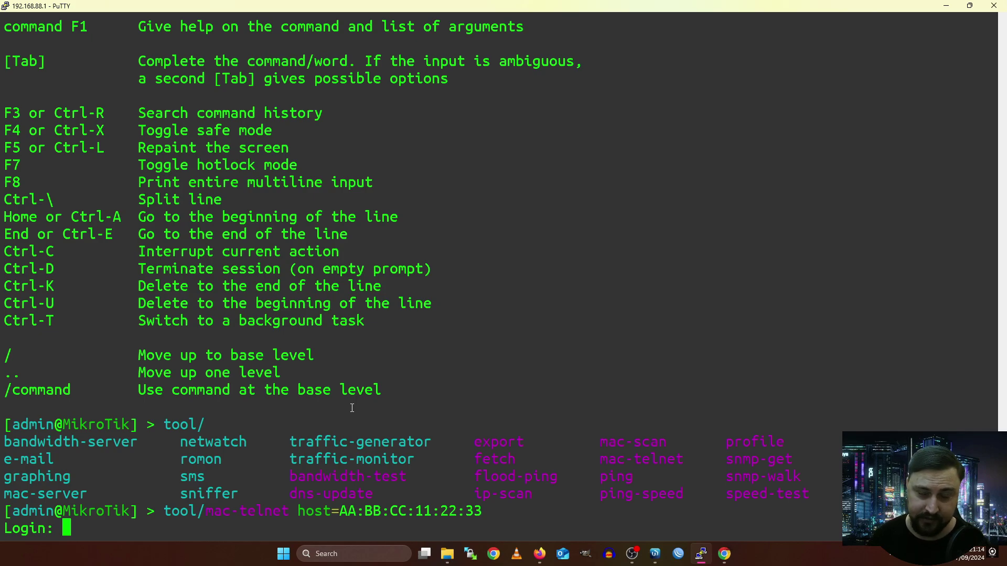
text(ad)
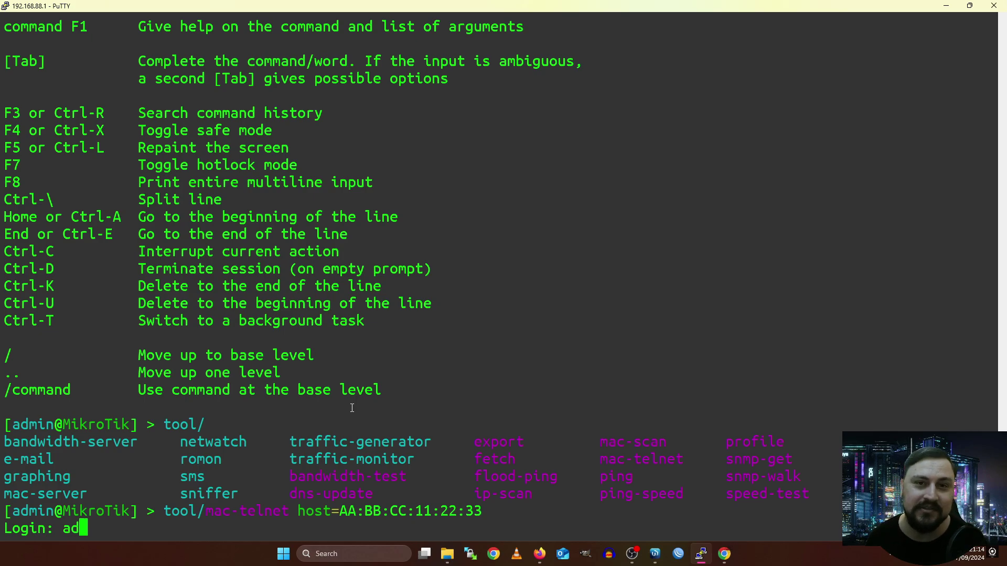
key(ctrl+c)
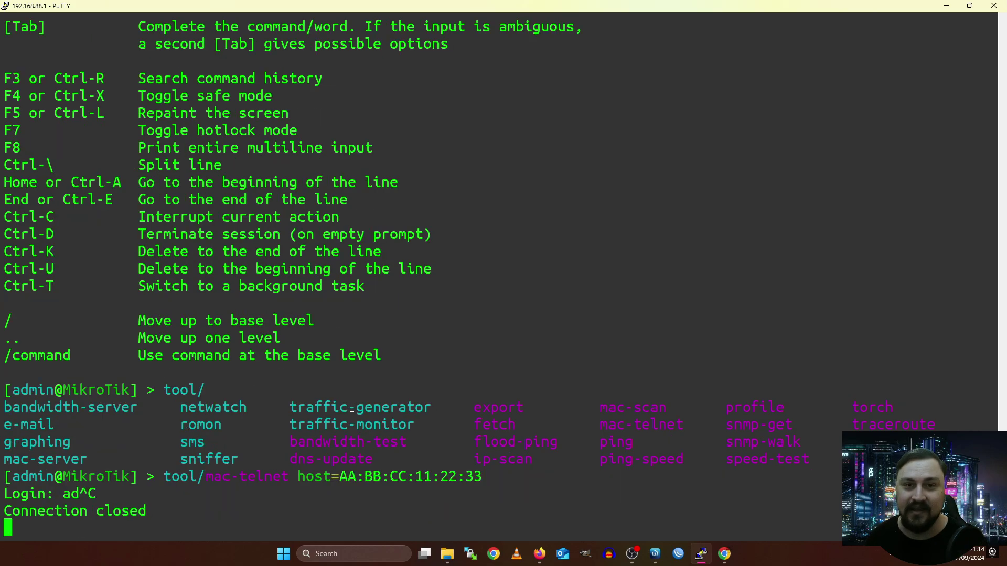